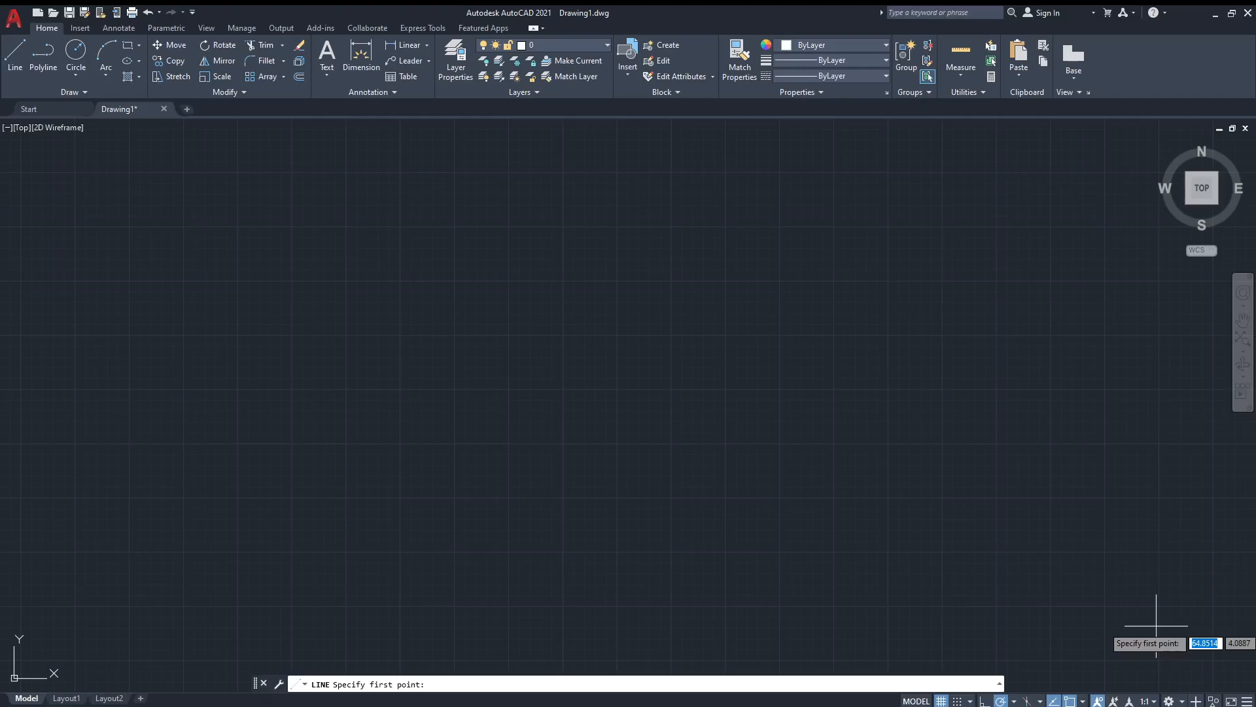
key("Escape")
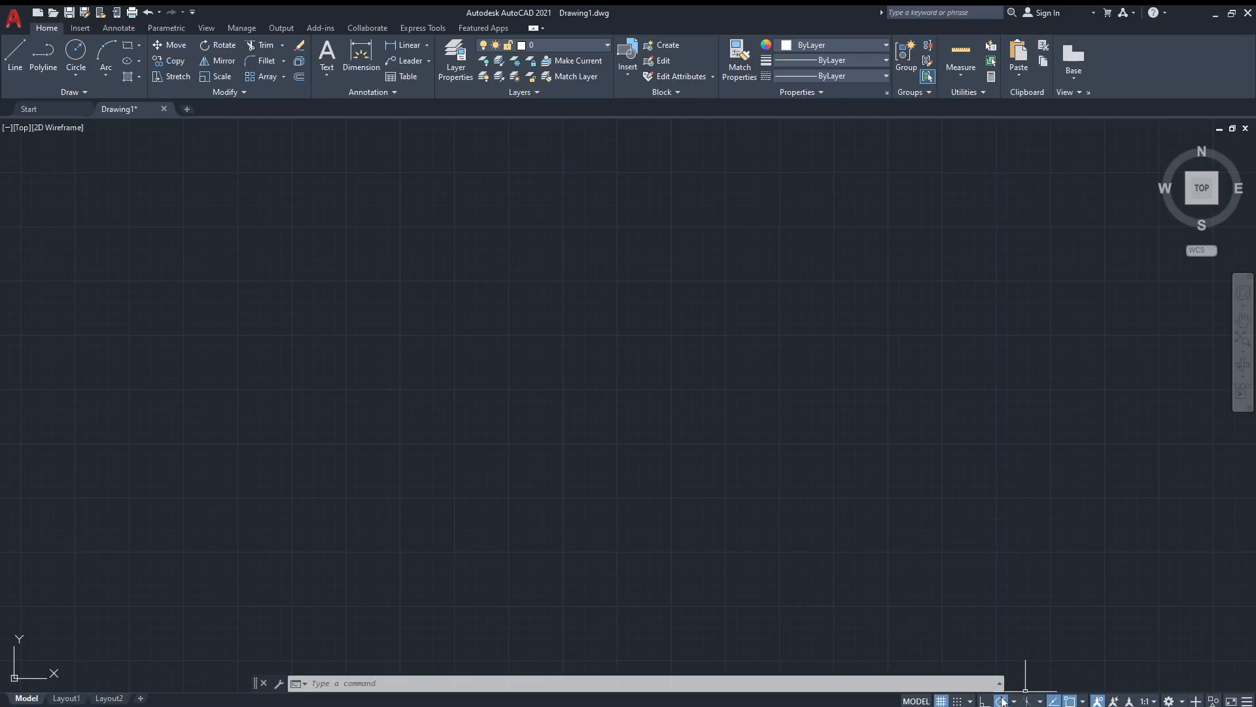
left_click(412, 381)
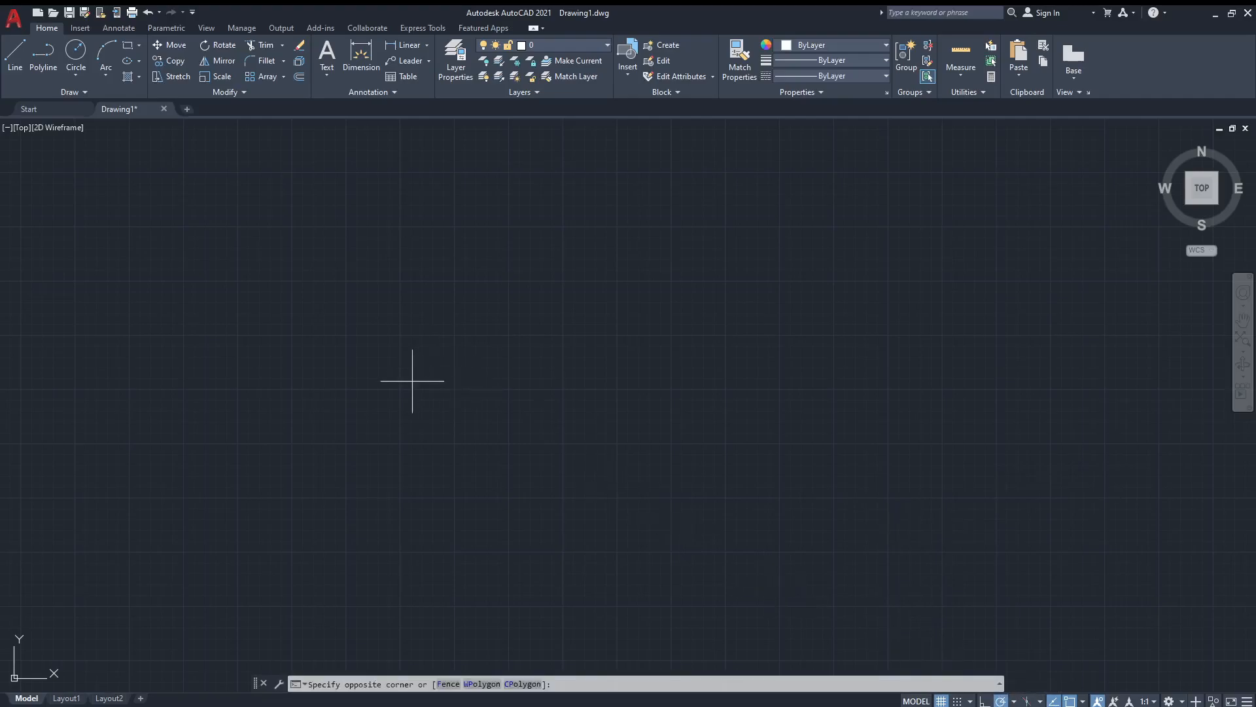
left_click(633, 352)
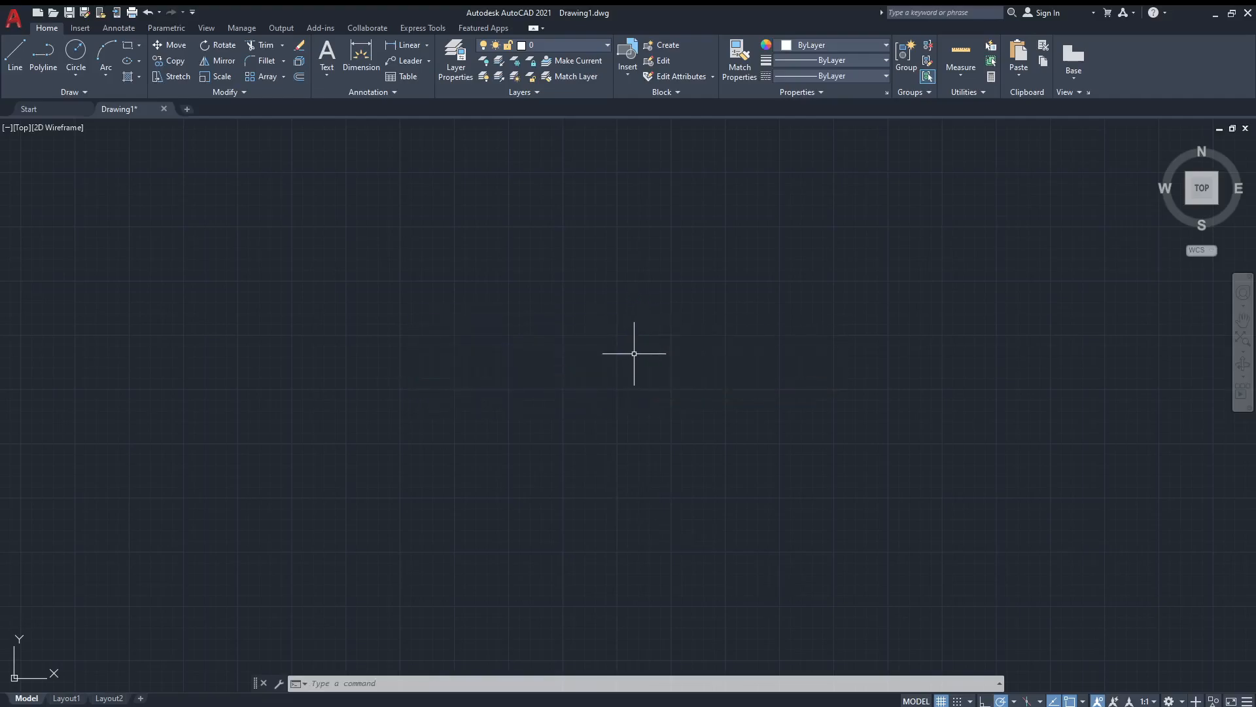
type("l")
key("Return")
left_click(404, 373)
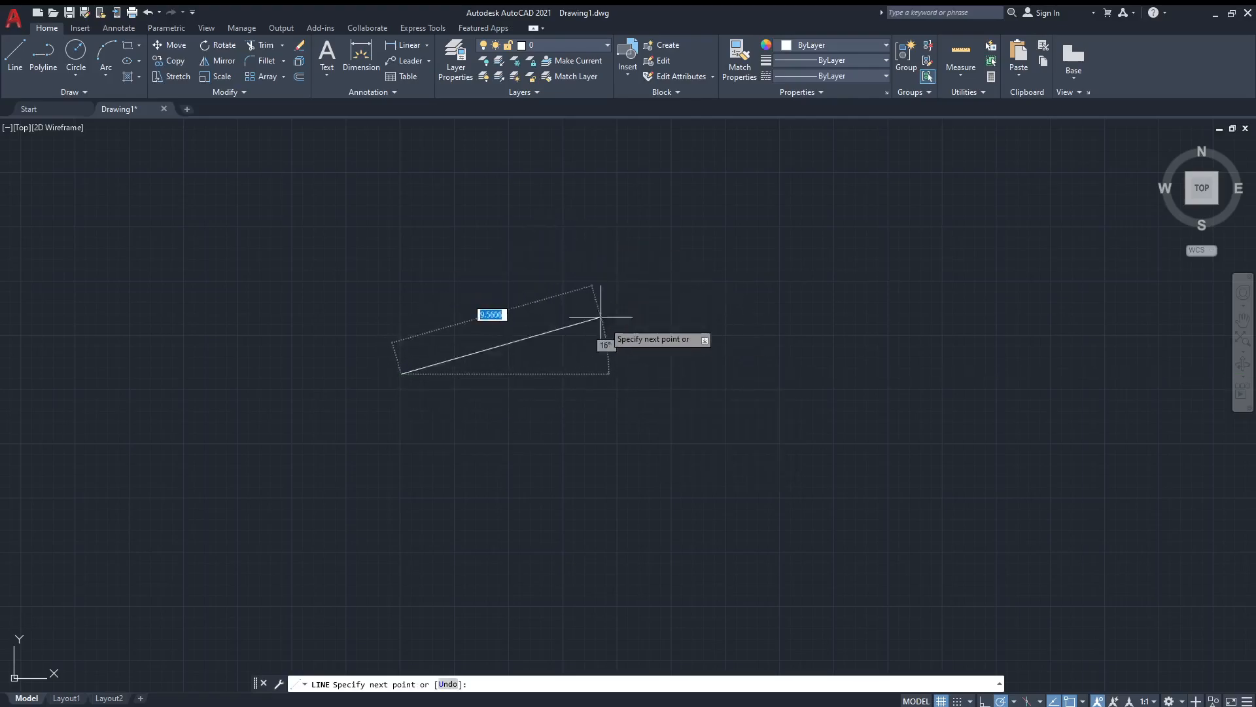
key("Escape")
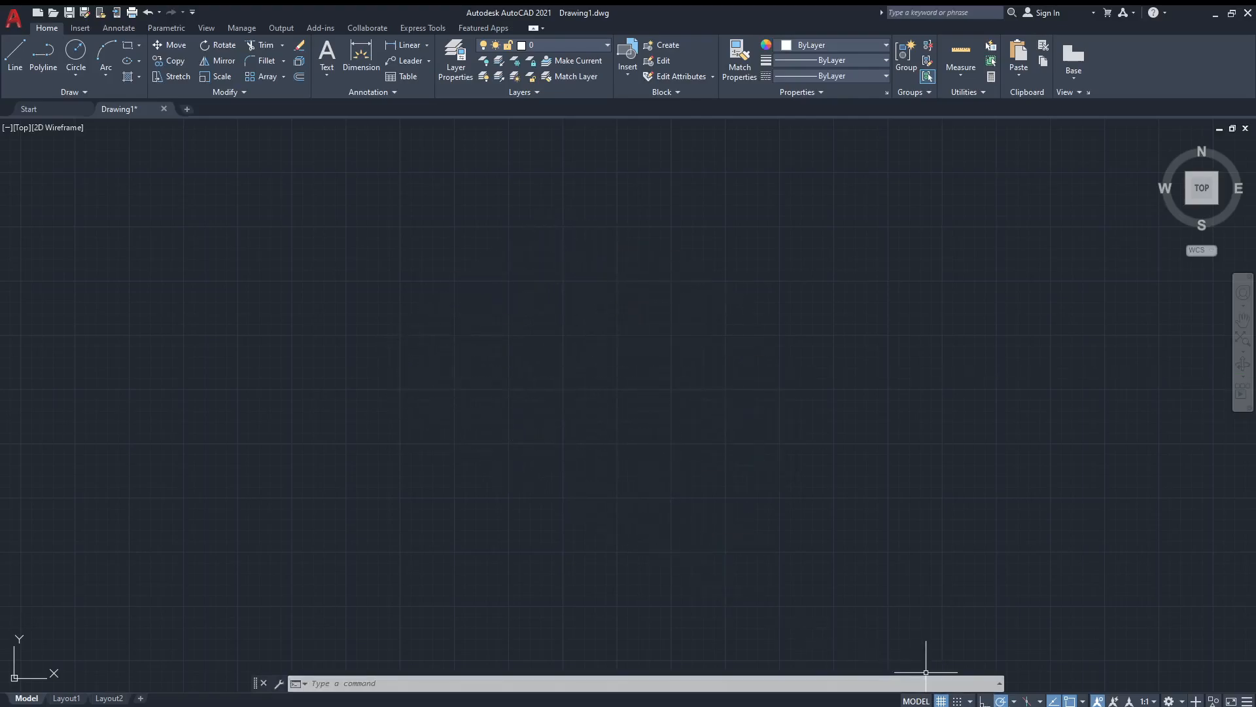
Turn on Ortho mode and draw a closed stepped outline from connected horizontal and vertical line segments.
key("F8")
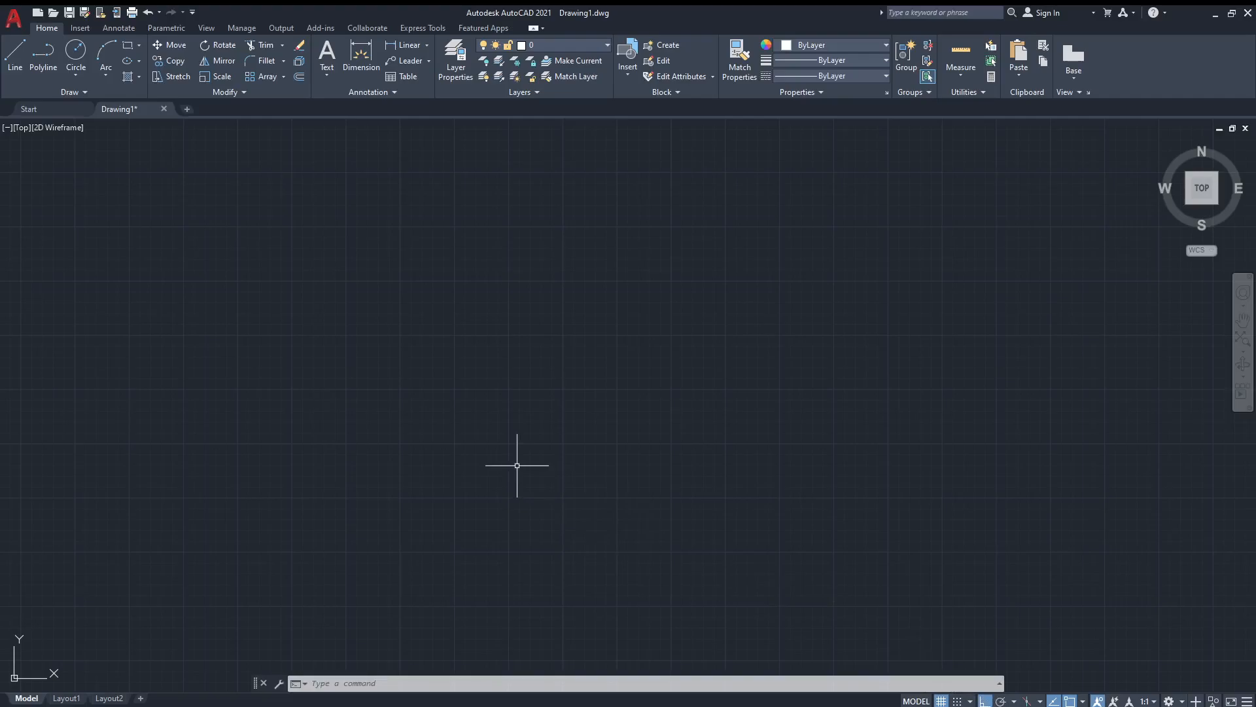
left_click(288, 416)
left_click(460, 406)
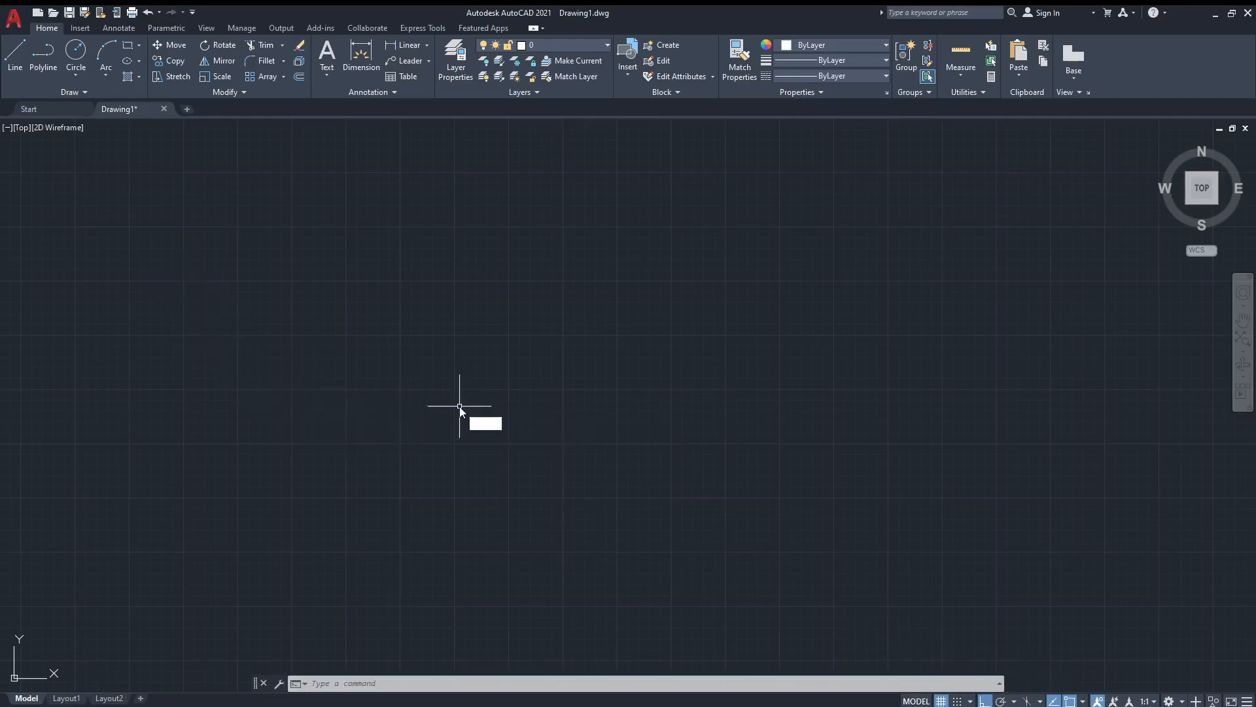
type("l")
key("Return")
left_click(249, 417)
left_click(484, 458)
left_click(484, 541)
left_click(668, 541)
left_click(668, 367)
left_click(781, 367)
left_click(782, 263)
left_click(594, 263)
left_click(595, 378)
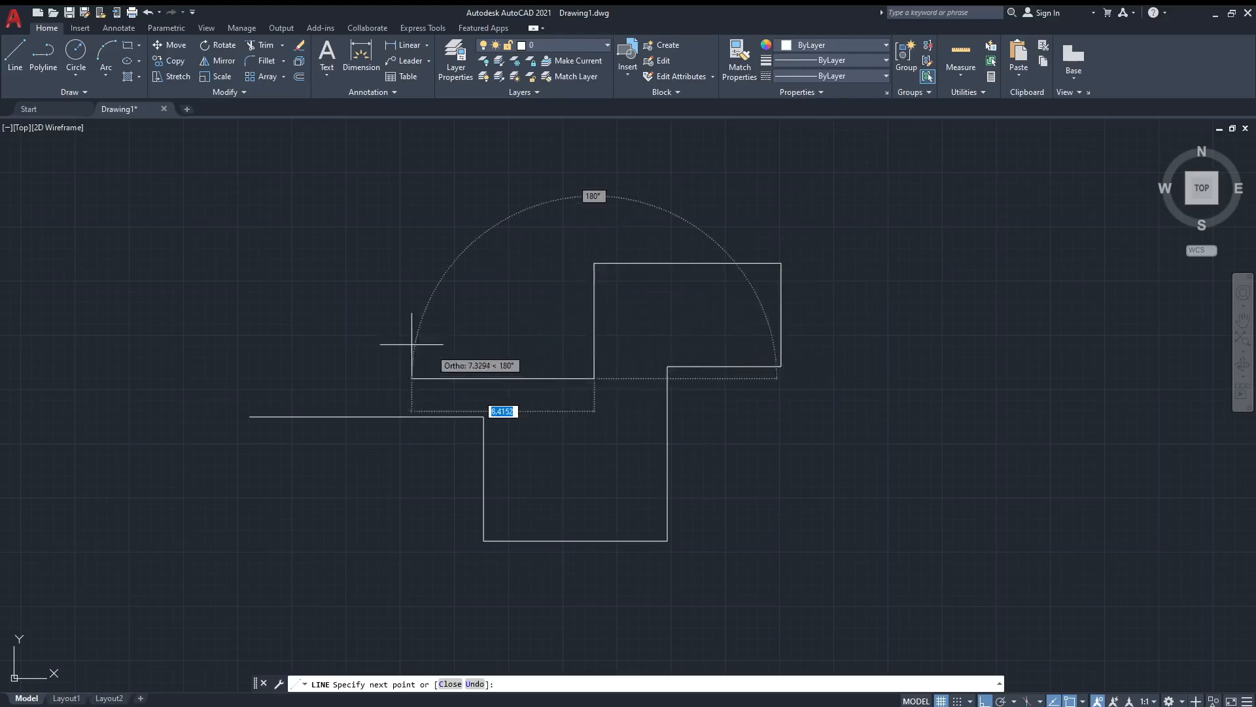
left_click(249, 378)
left_click(250, 417)
key("Escape")
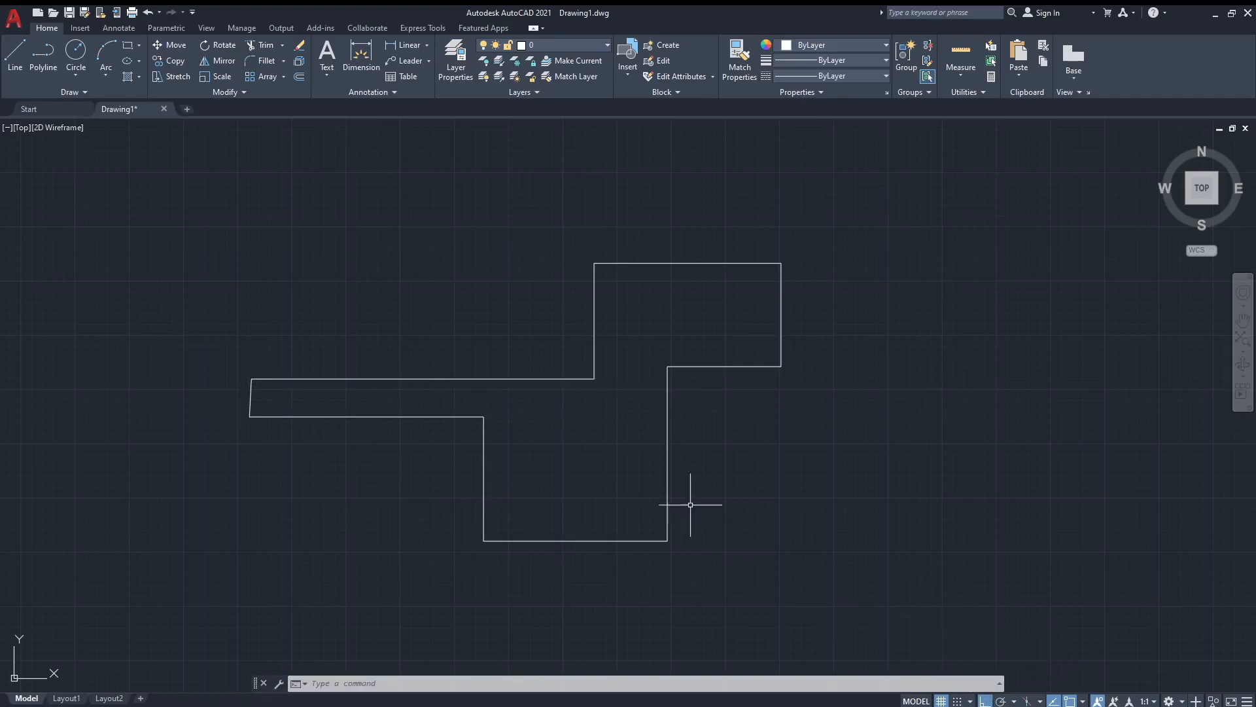
Draw a similar stepped outline to the right of the first one, using polar tracking to keep the line segments horizontal and vertical.
left_click(904, 504)
left_click(908, 521)
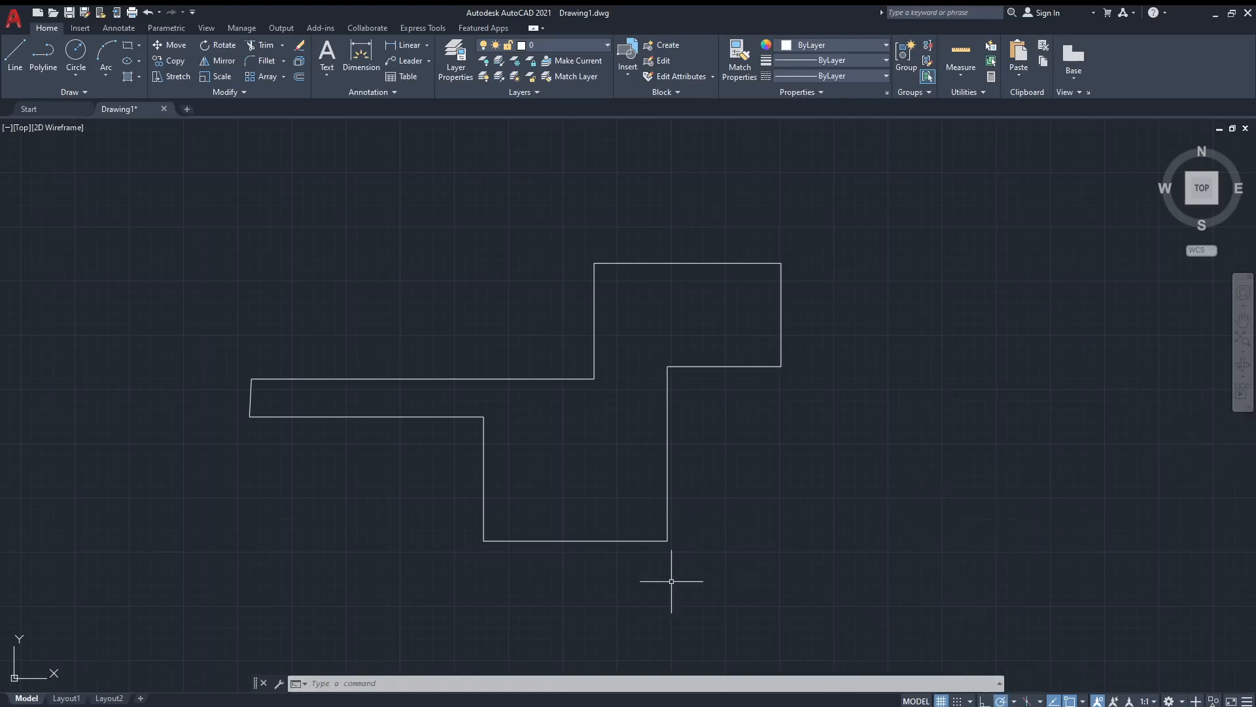
scroll(851, 501, "down", 1)
middle_click_drag(841, 515, 513, 516)
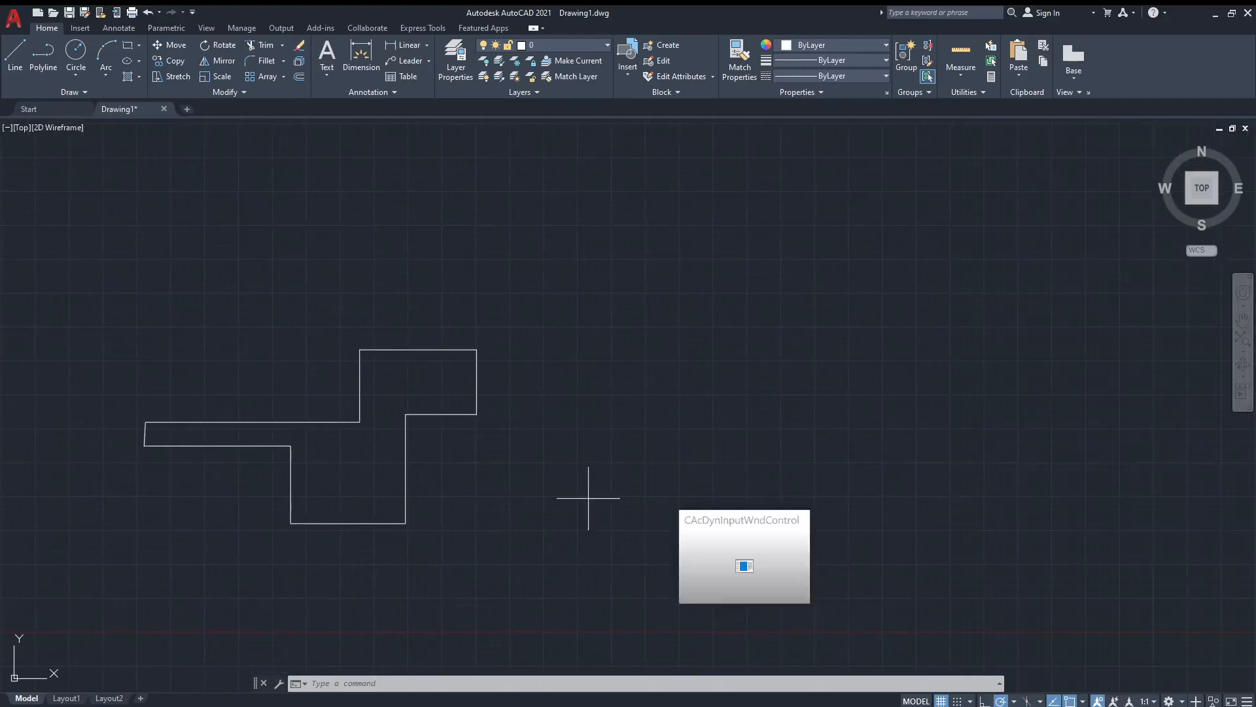
key("l")
key("Return")
left_click(797, 432)
left_click(797, 312)
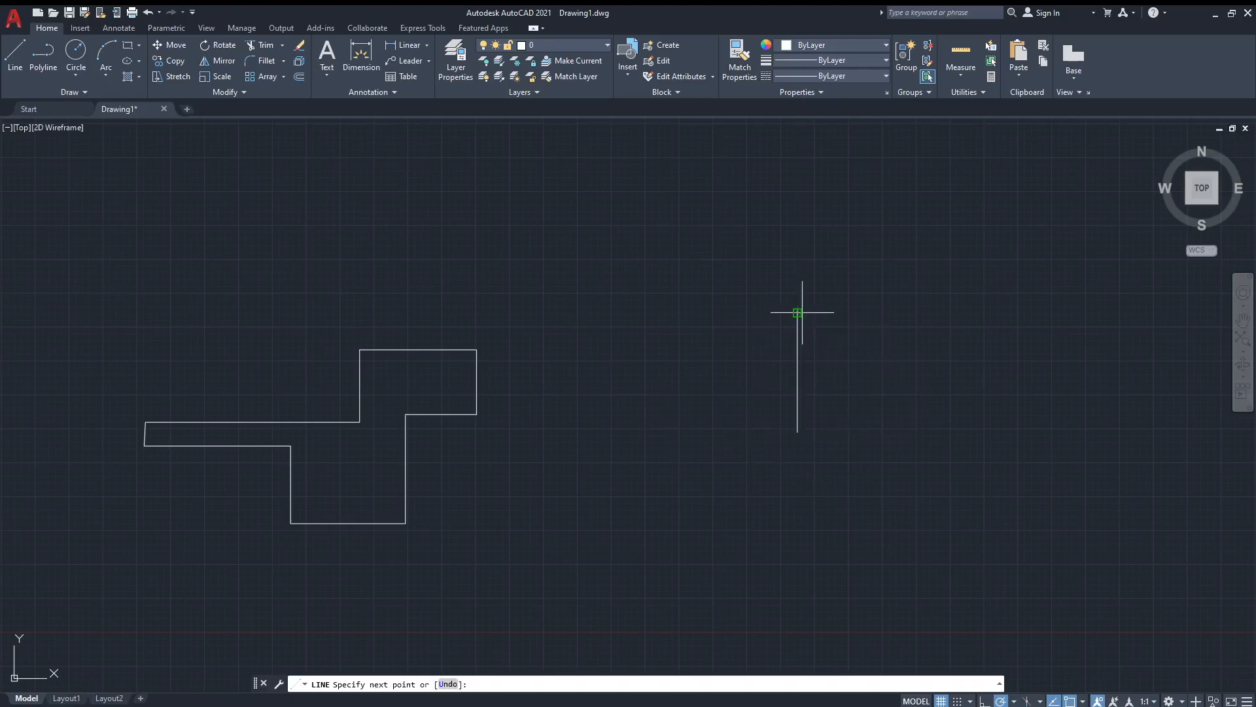
left_click(937, 313)
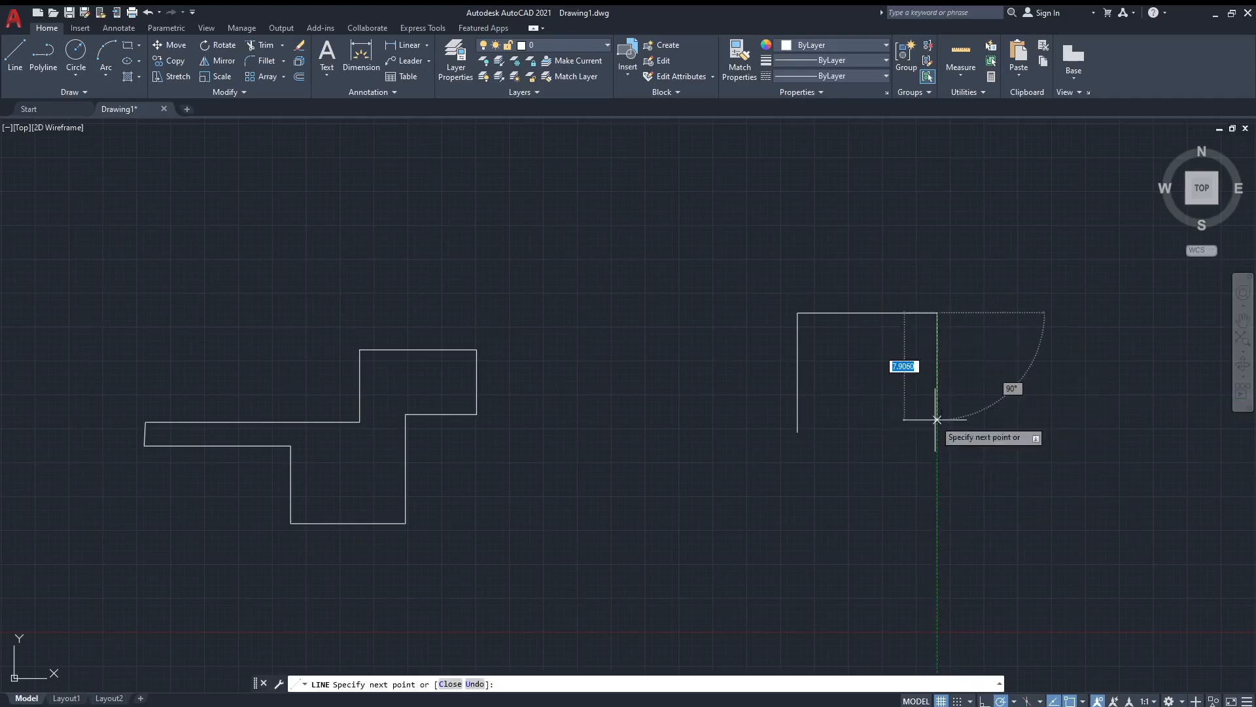
left_click(937, 398)
left_click(865, 399)
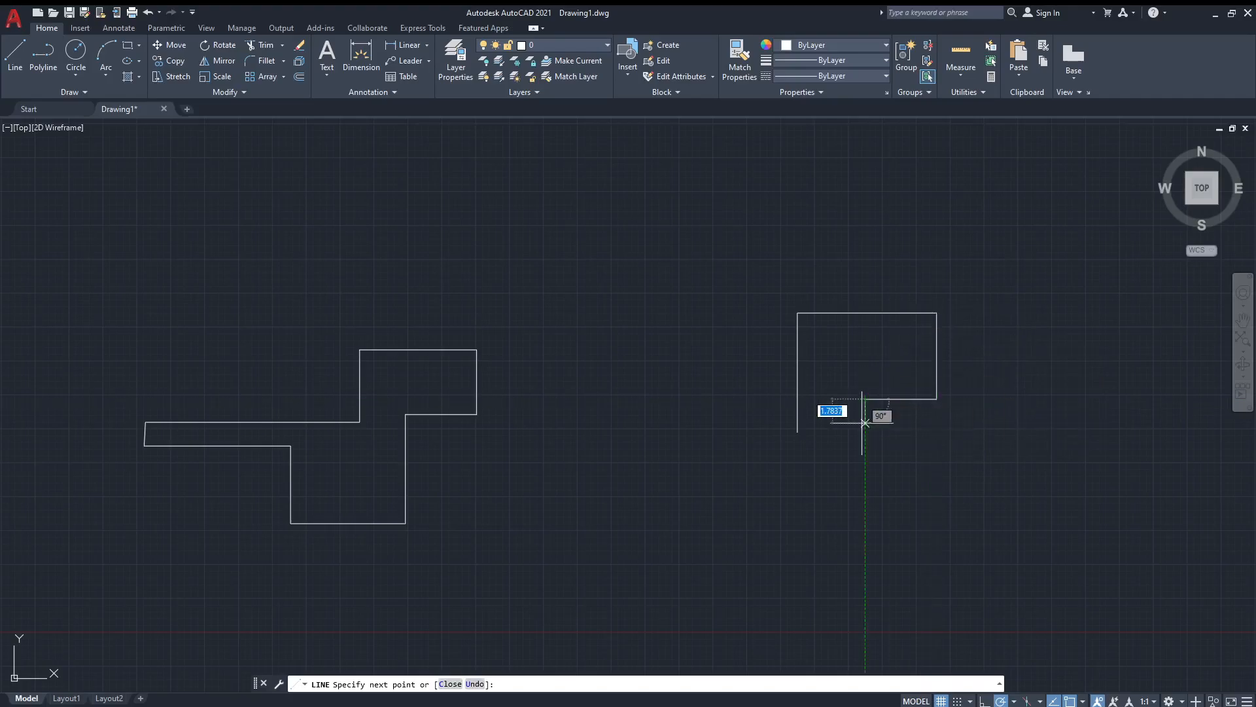
left_click(866, 515)
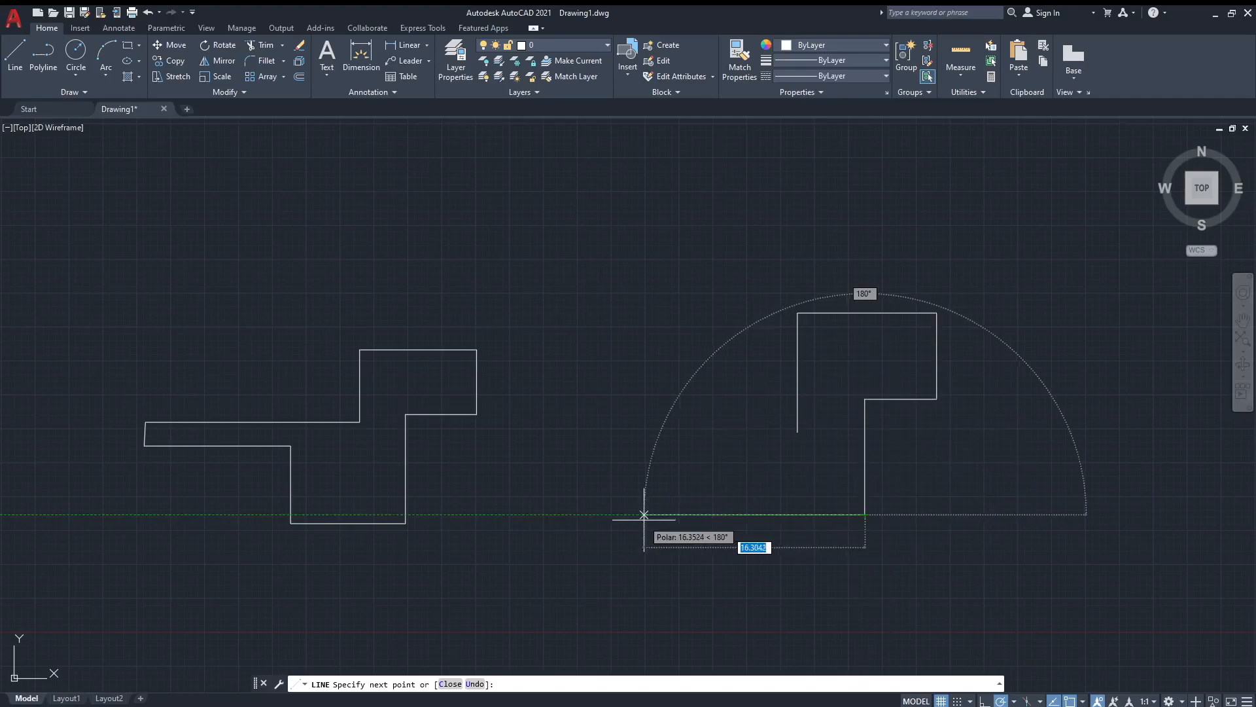
left_click(723, 515)
left_click(724, 438)
left_click(589, 437)
left_click(588, 404)
left_click(798, 404)
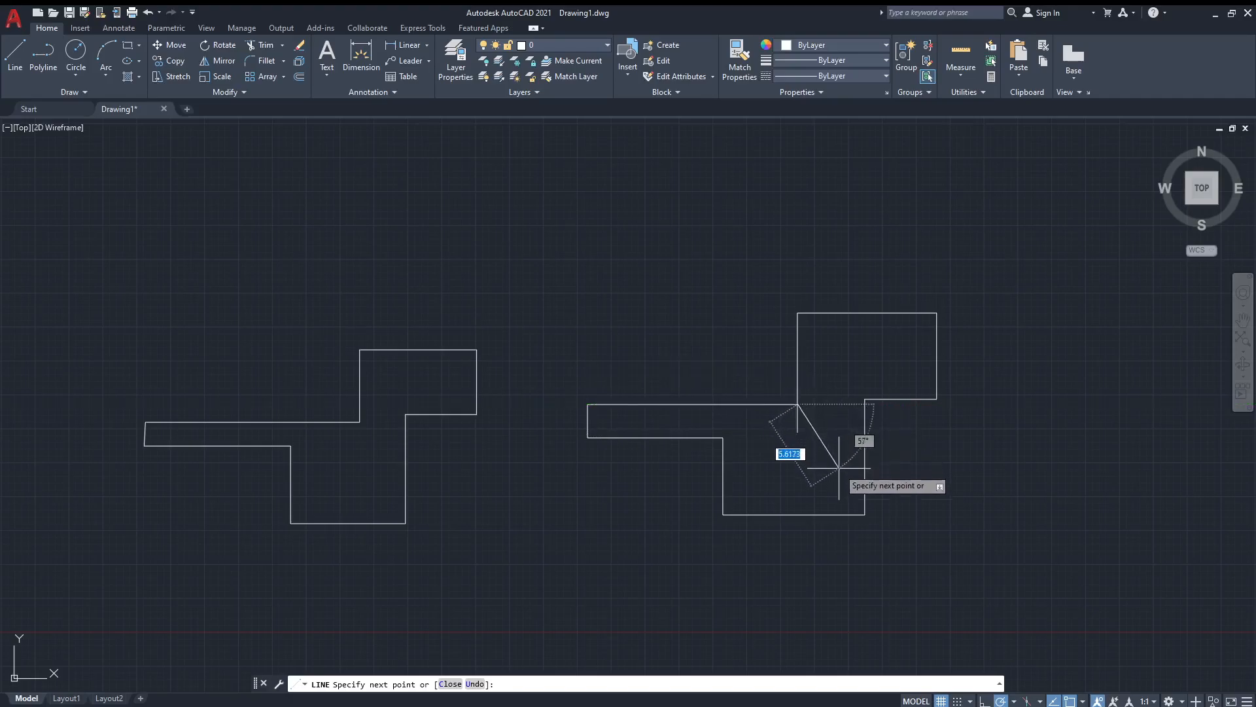
key("Escape")
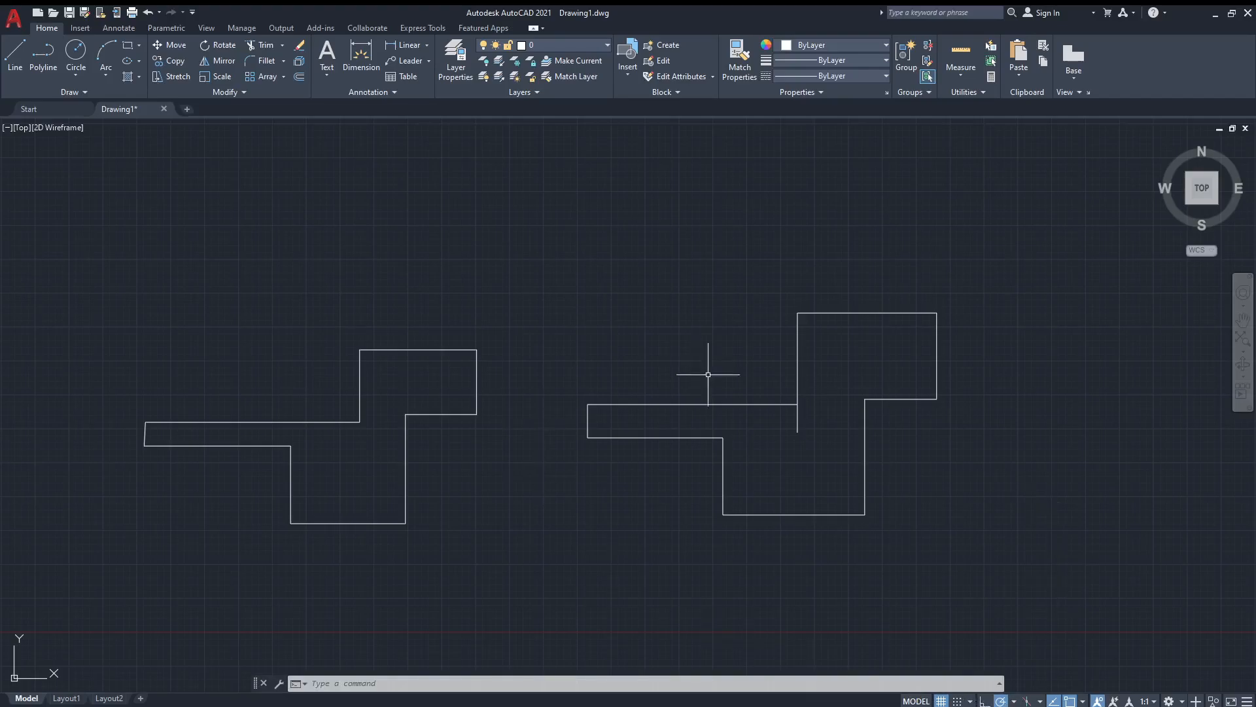
Erase both stepped outlines from the drawing.
key("ctrl+a")
key("Delete")
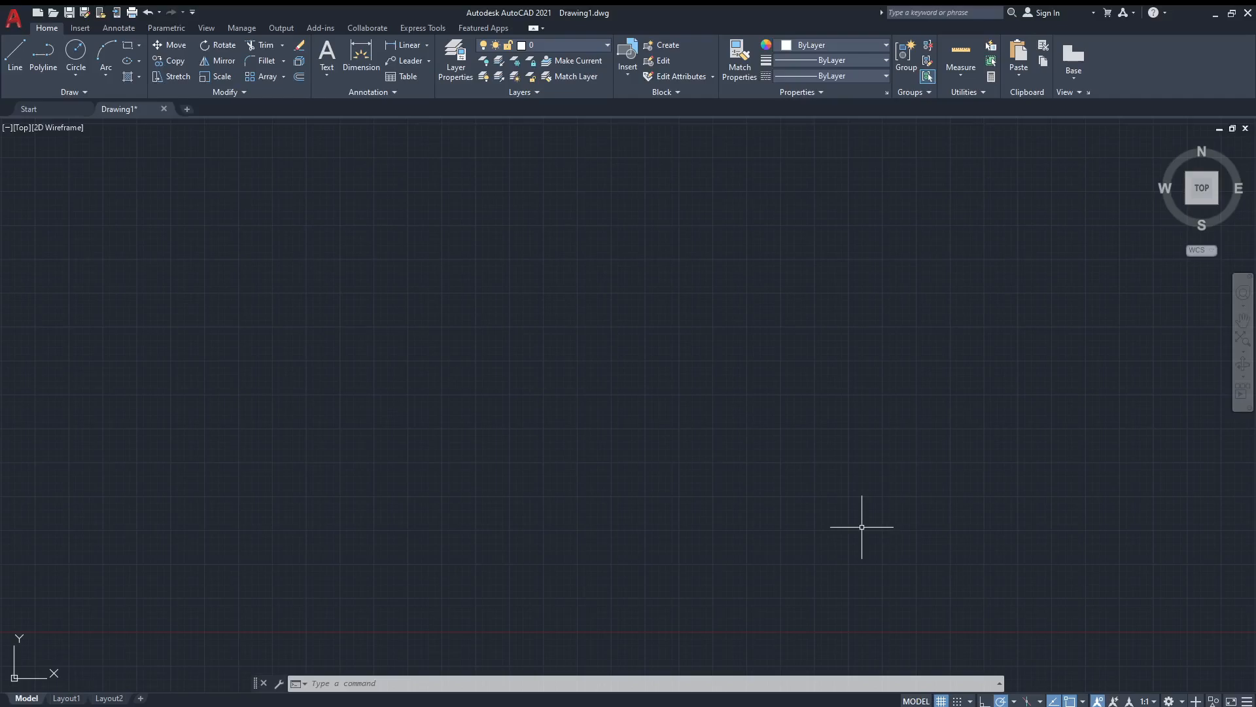
left_click(411, 406)
key("Escape")
Draw a single horizontal line 100 units long, running to the right from its start point.
type("l")
key("Return")
left_click(418, 375)
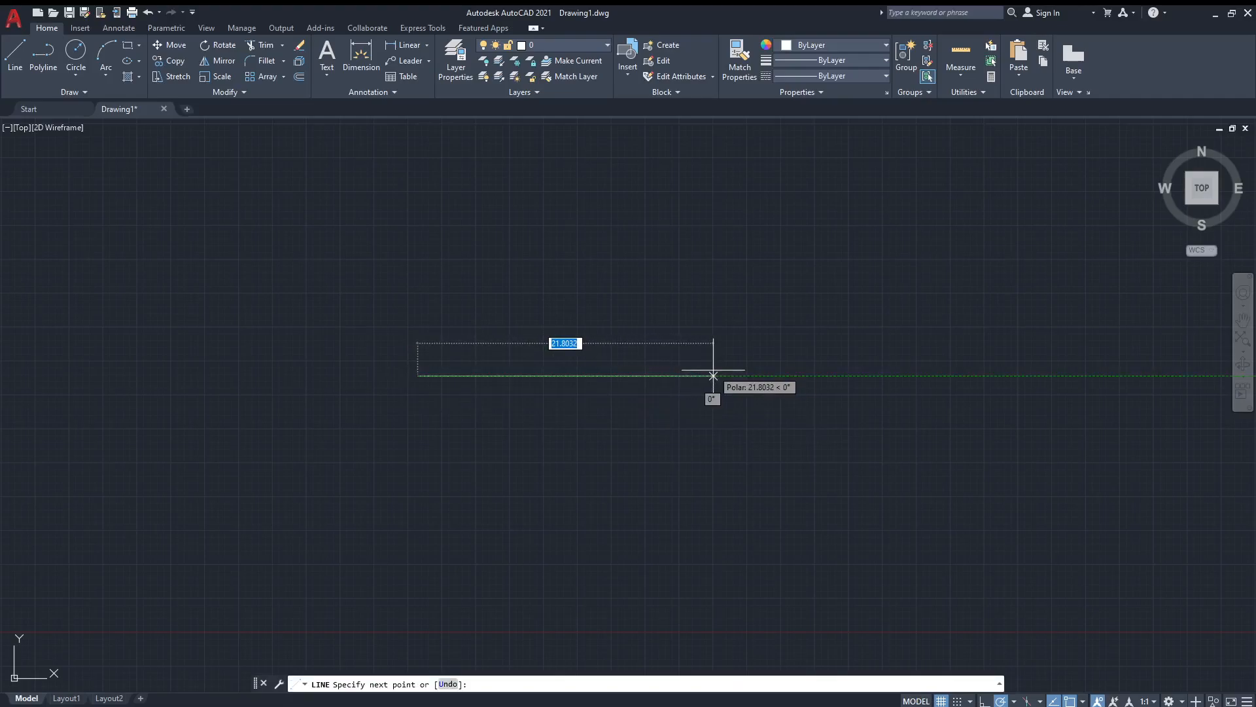
type("100")
key("Return")
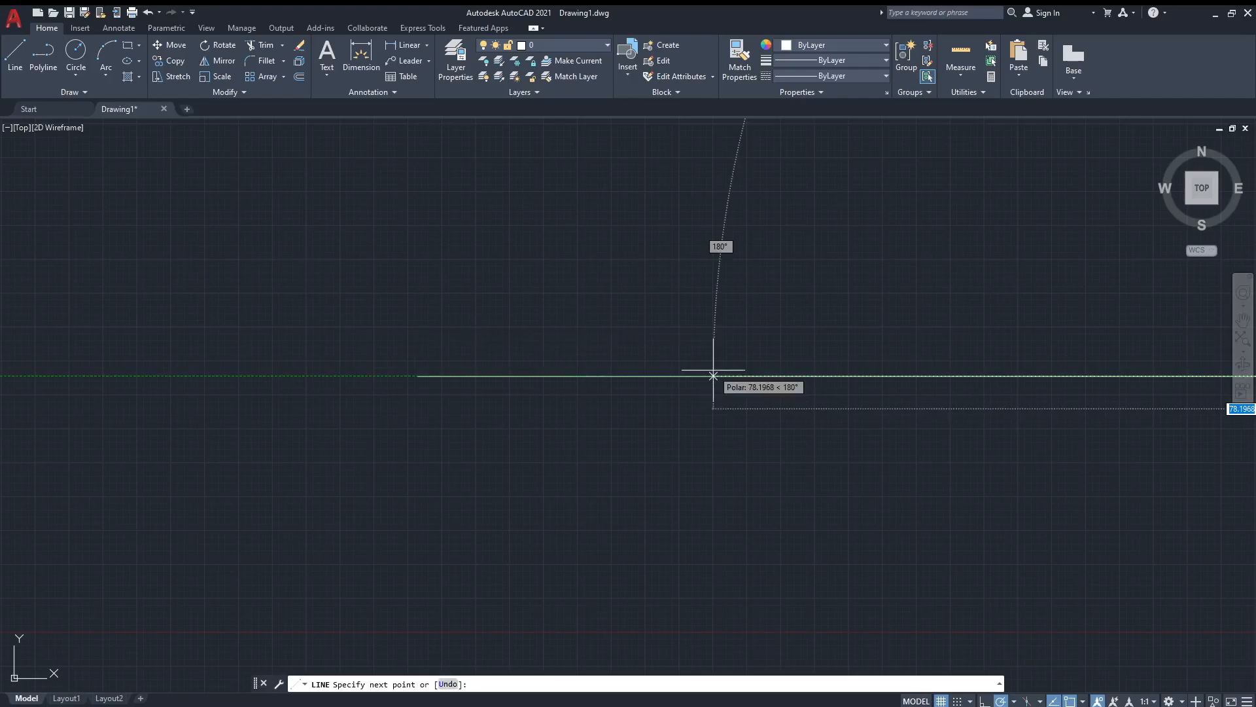
key("Escape")
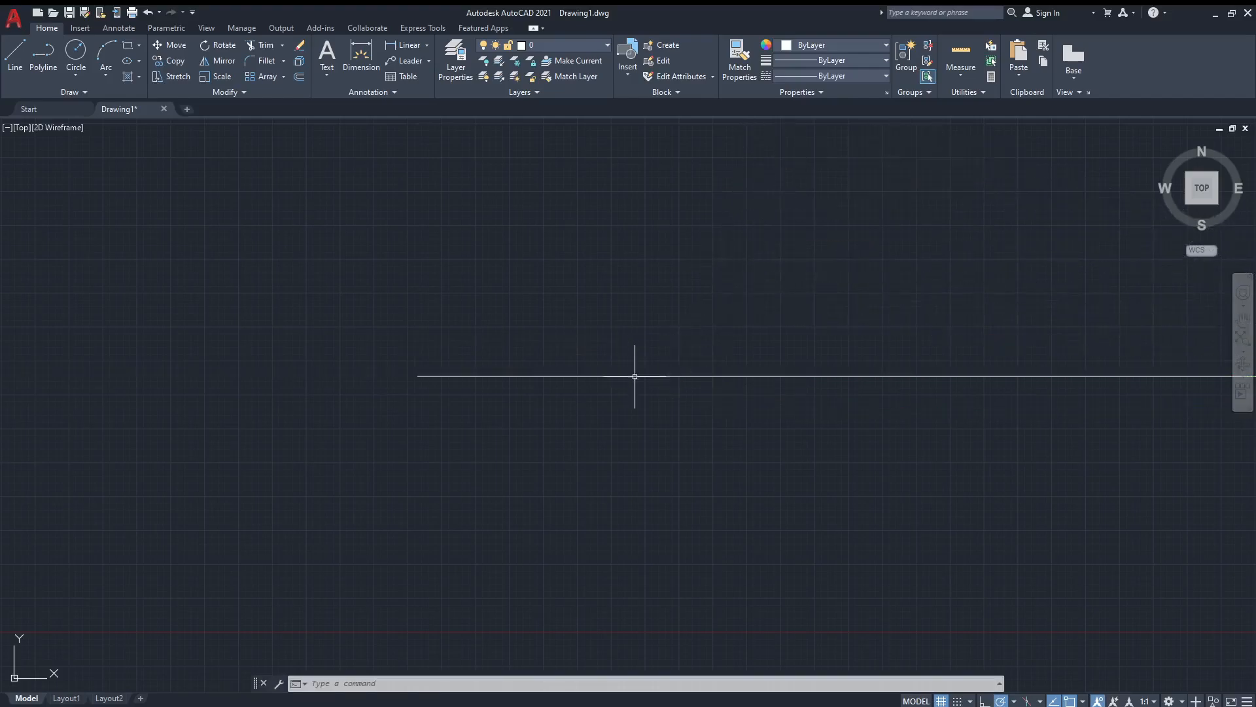
middle_click_drag(835, 471, 449, 462)
scroll(449, 458, "down", 6)
scroll(499, 478, "up", 2)
left_click(492, 476)
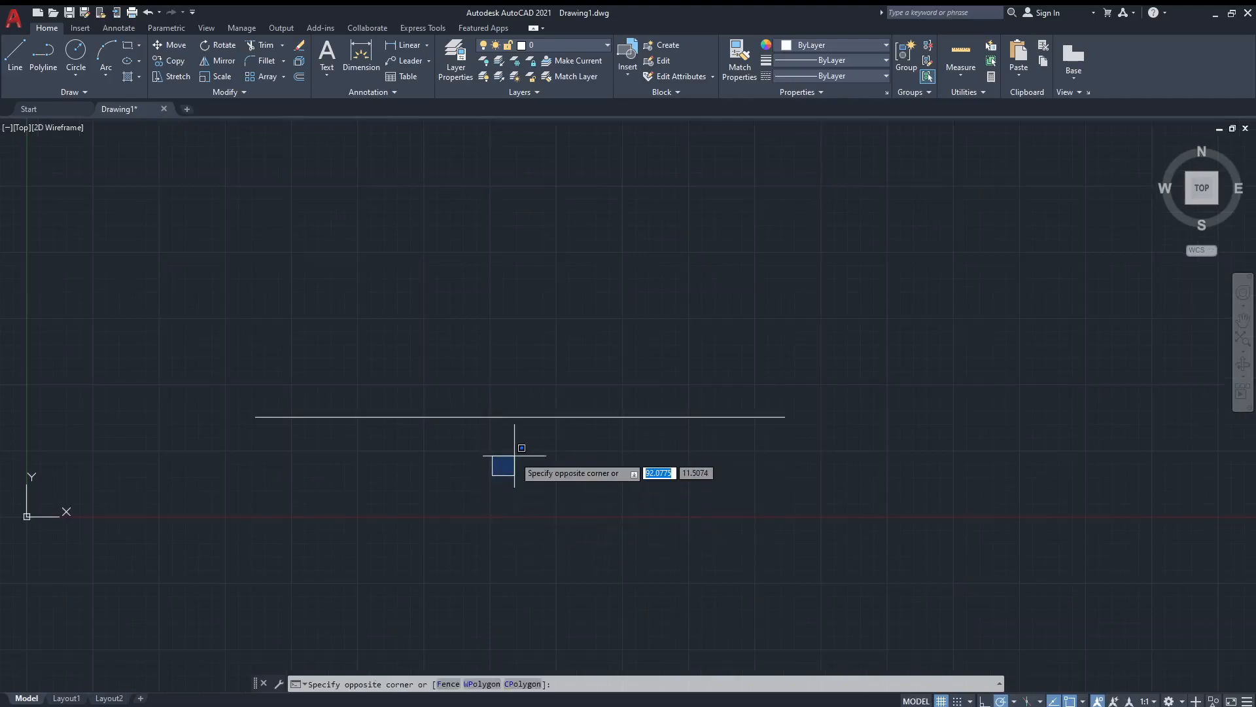
key("Escape")
middle_click_drag(513, 464, 541, 516)
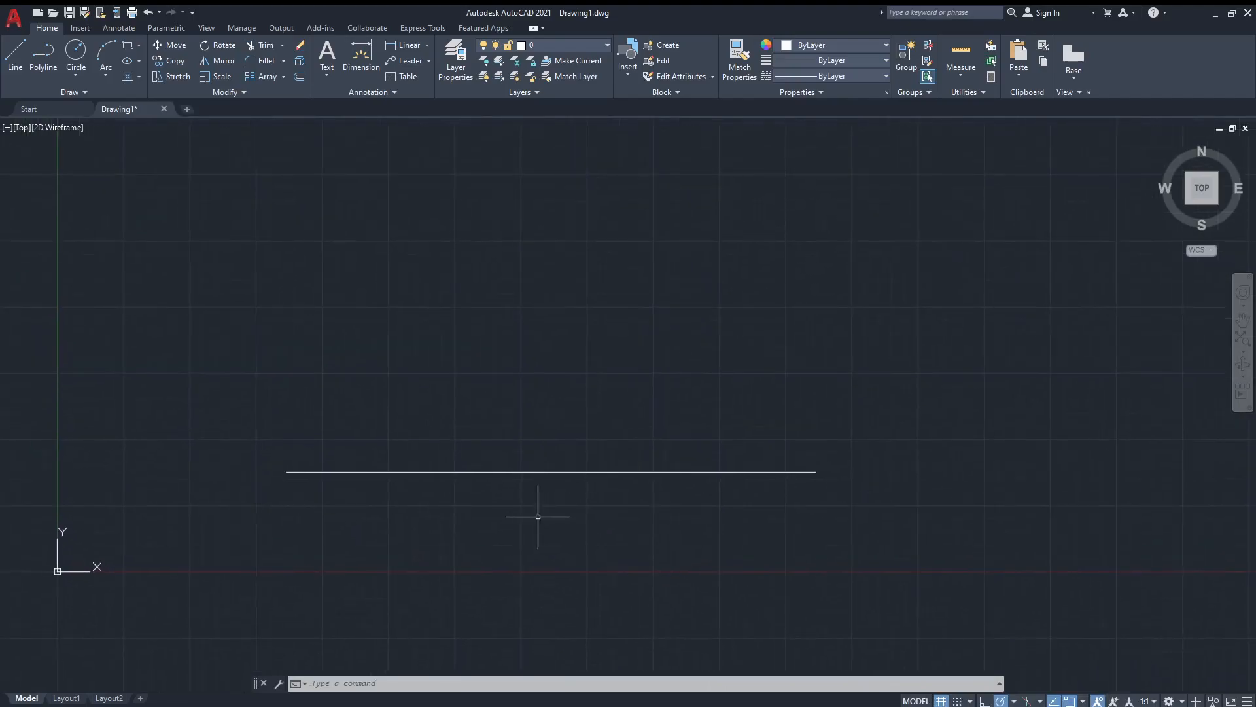
Erase the 100-unit line and draw a freely placed horizontal line about 69 units long.
key("ctrl+a")
key("Delete")
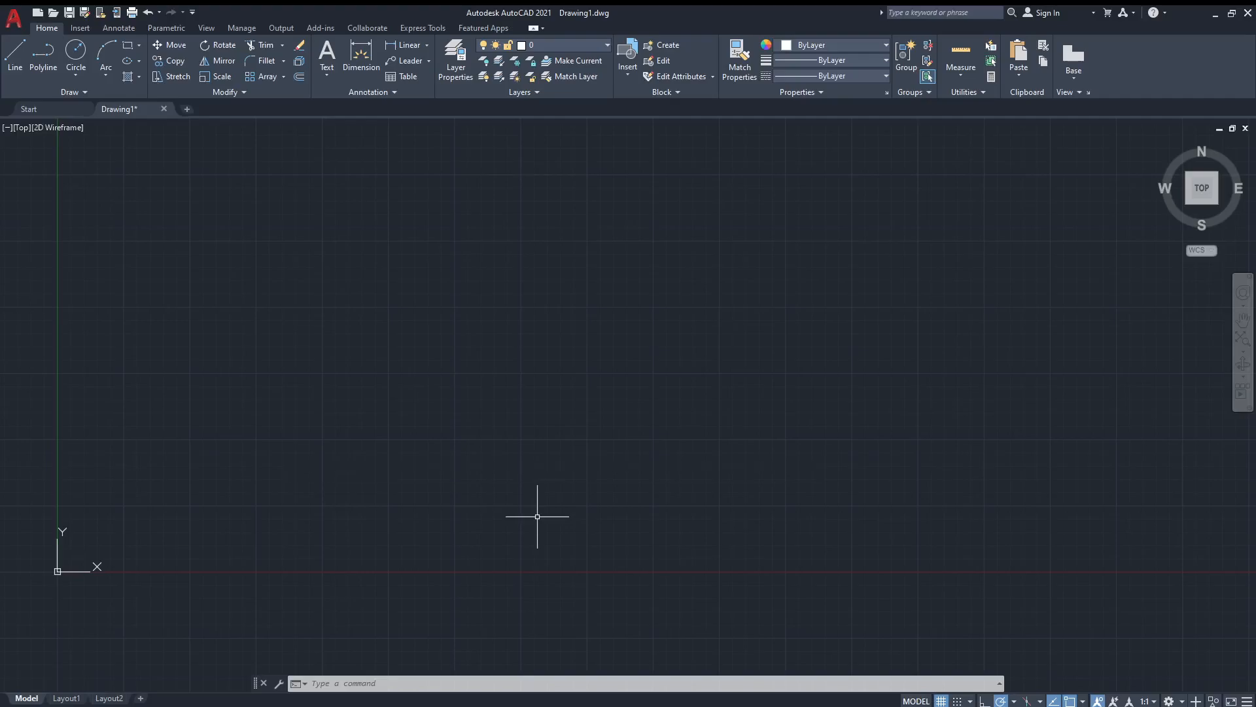
type("l")
key("Return")
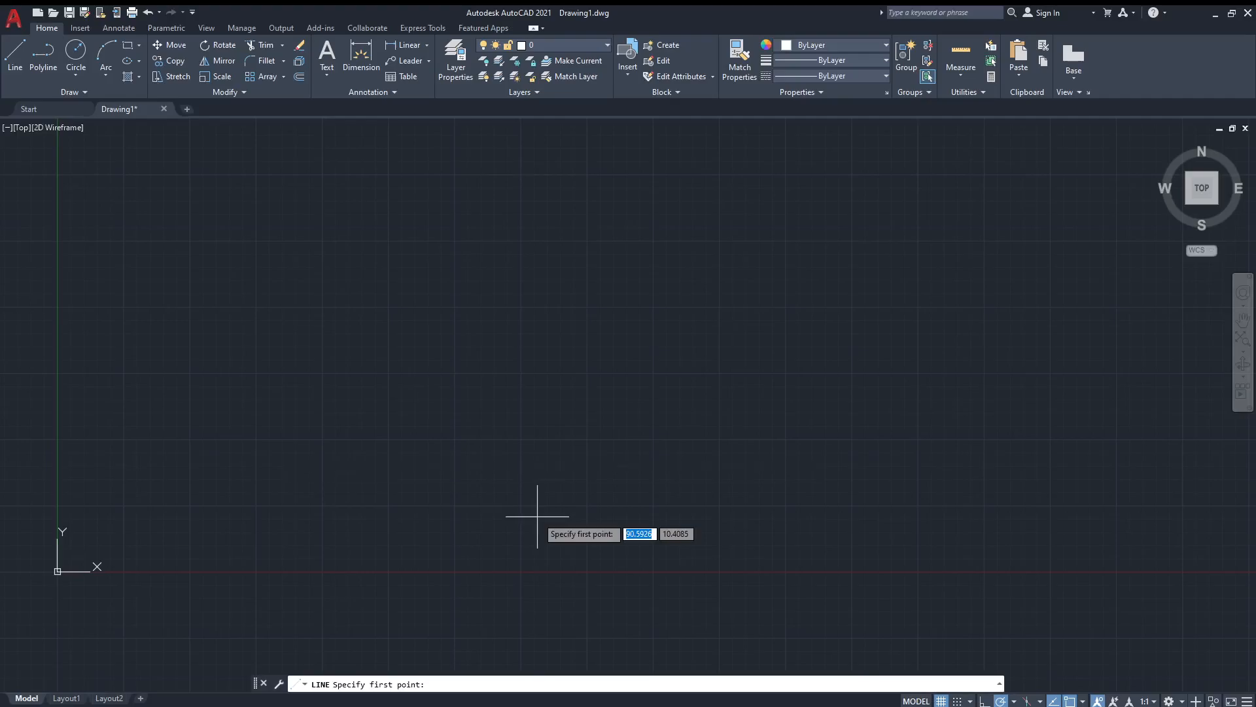
left_click(349, 450)
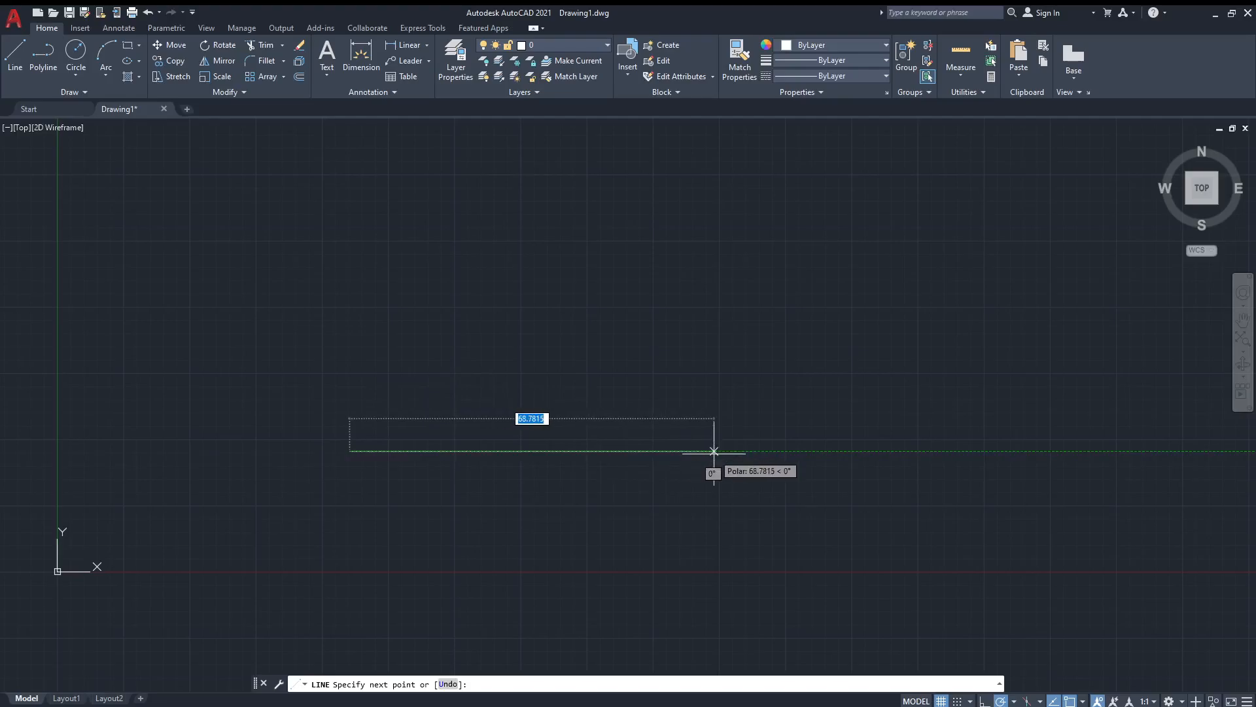
type("100")
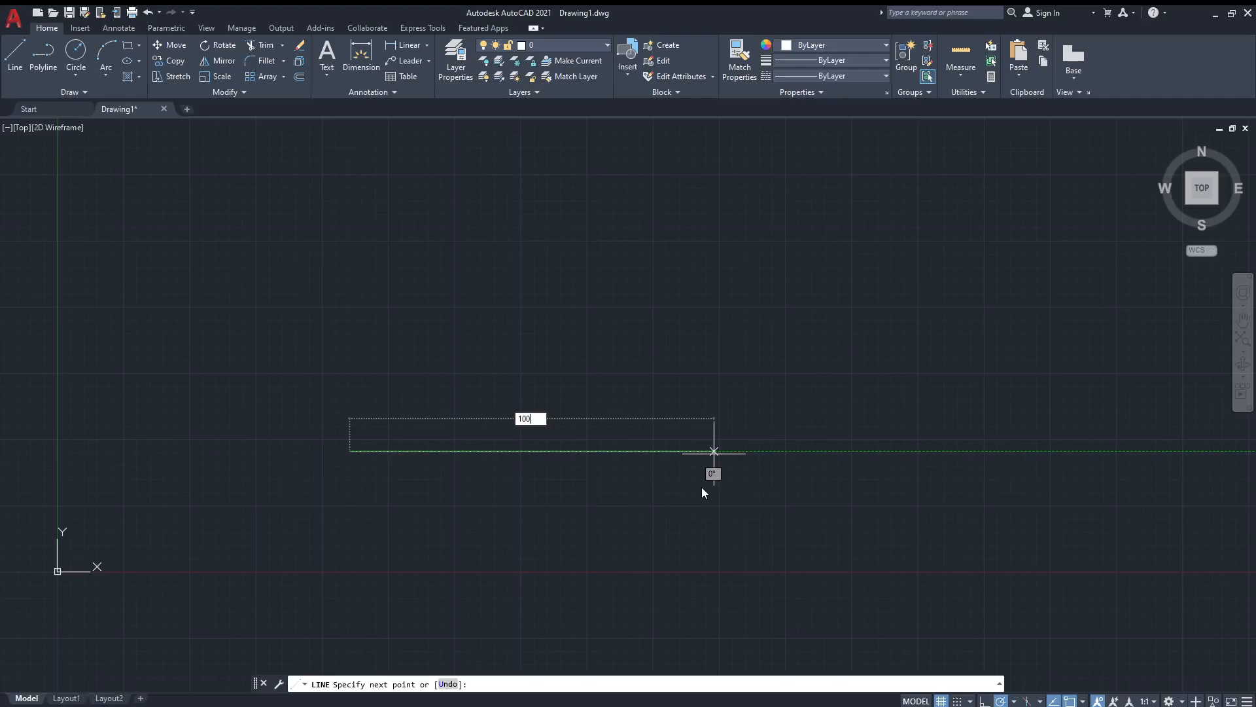
key("BackSpace")
key("BackSpace")
key("BackSpace")
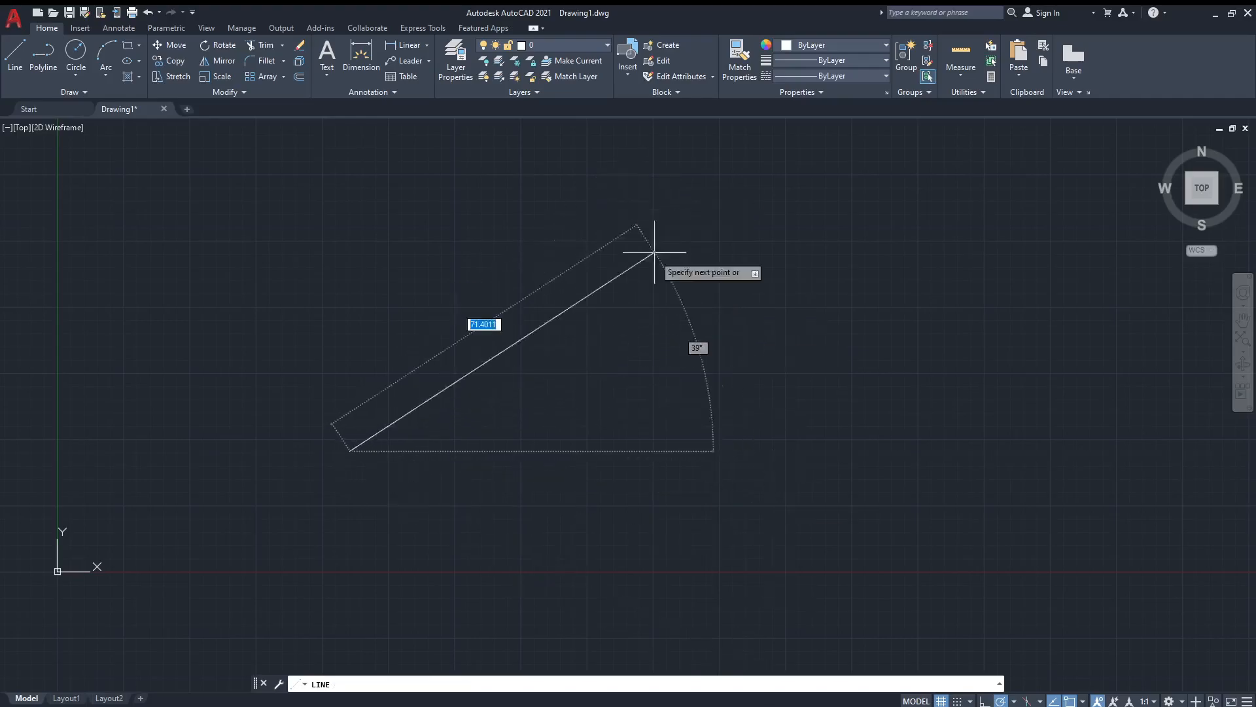
left_click(718, 450)
type("100")
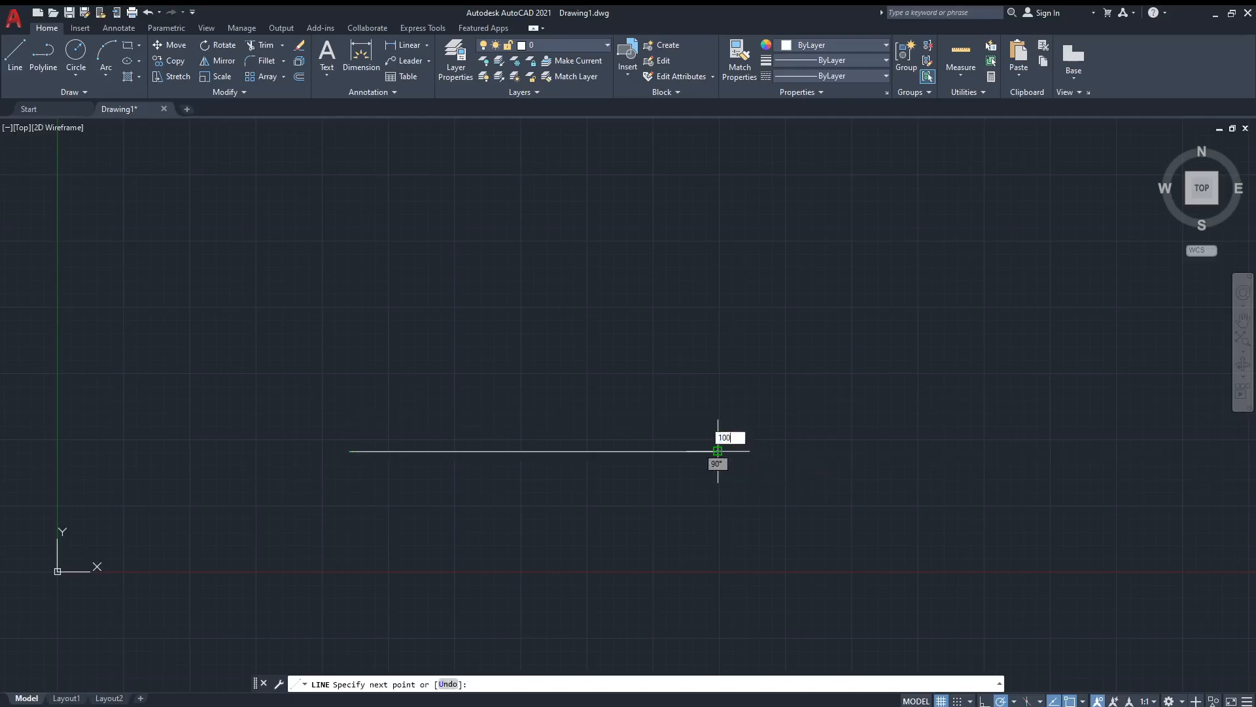
key("Return")
key("Escape")
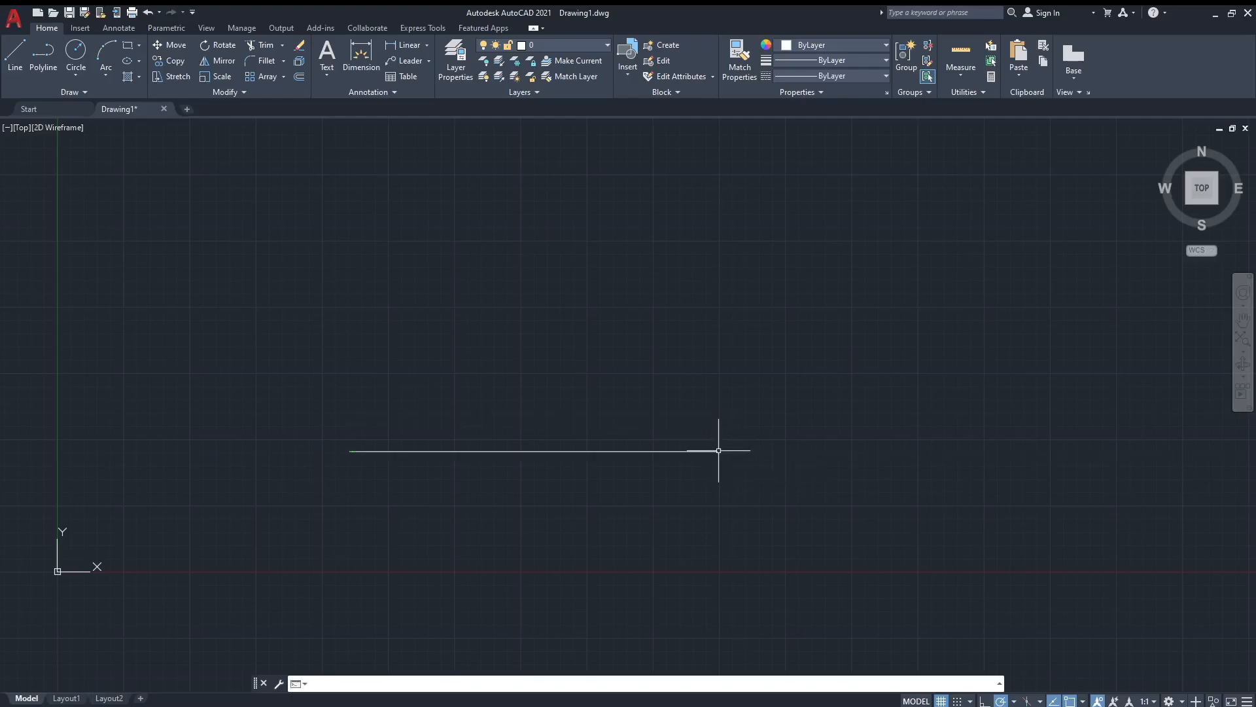
Erase the remaining horizontal line.
left_click(547, 450)
key("Delete")
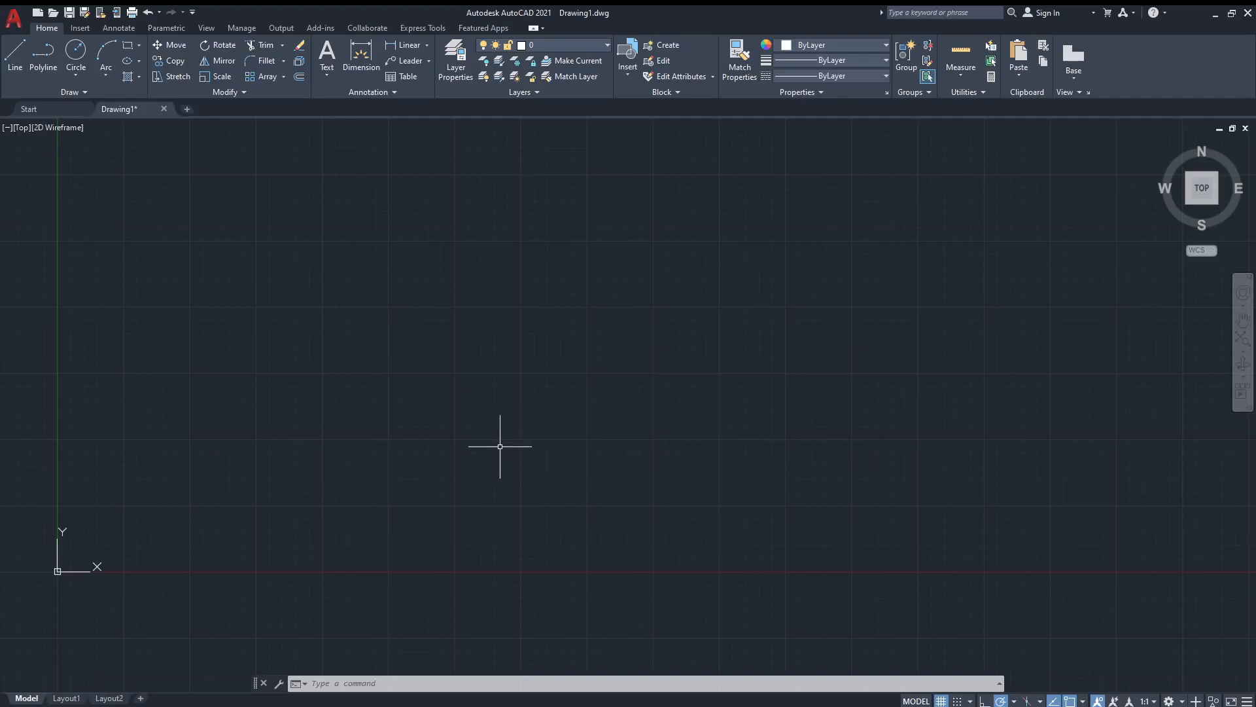
left_click(351, 425)
left_click(809, 431)
Draw a line about 52 units long rising to the right at an angle of 20 degrees.
type("l")
key("Return")
left_click(320, 430)
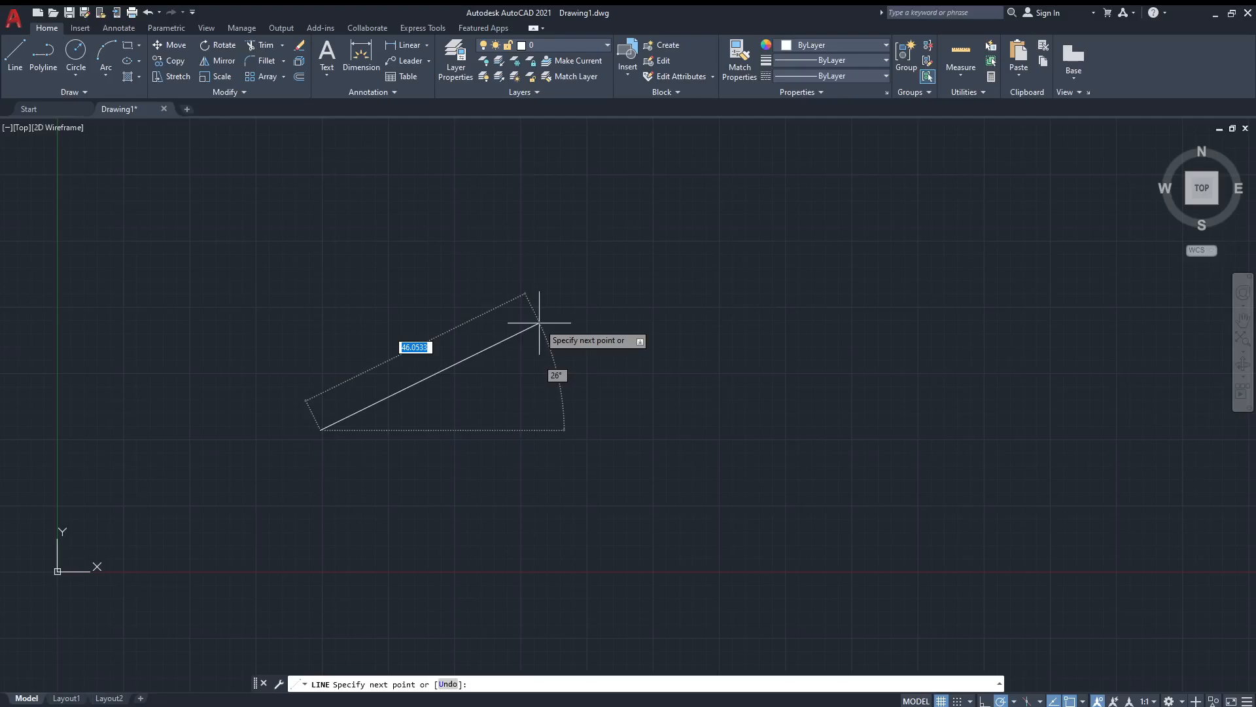
key("Tab")
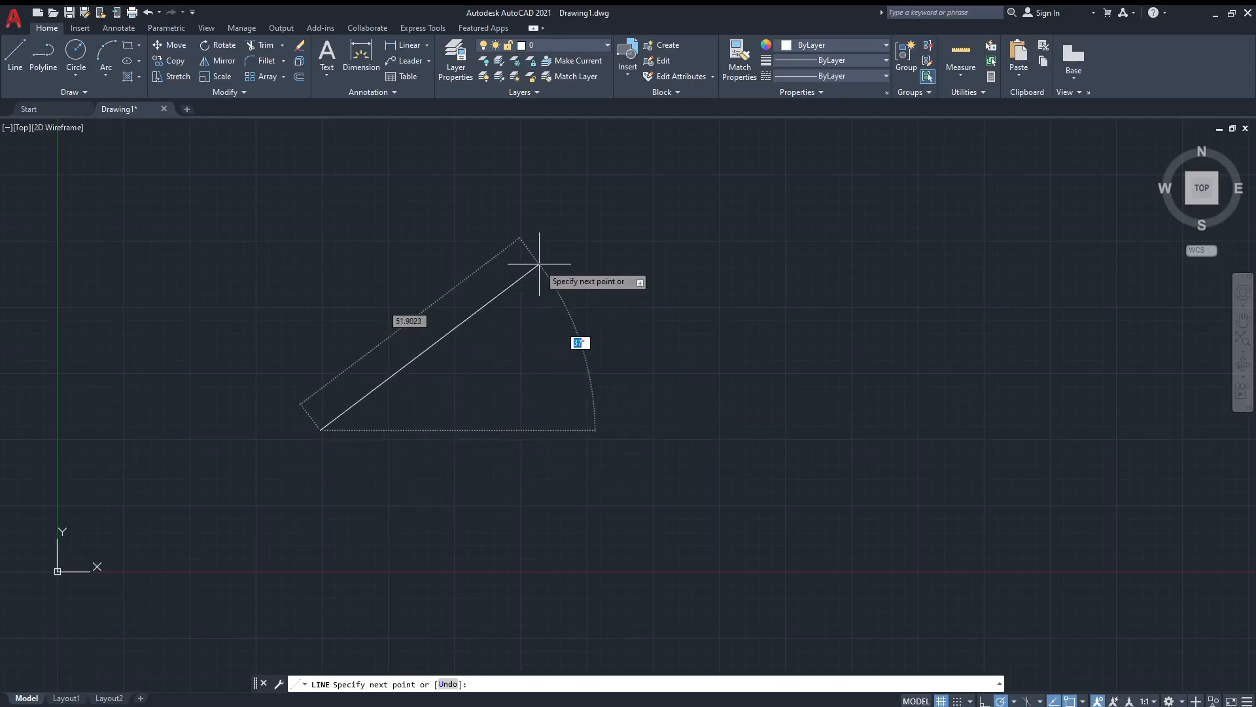
type("30")
key("BackSpace")
key("BackSpace")
type("20")
key("Return")
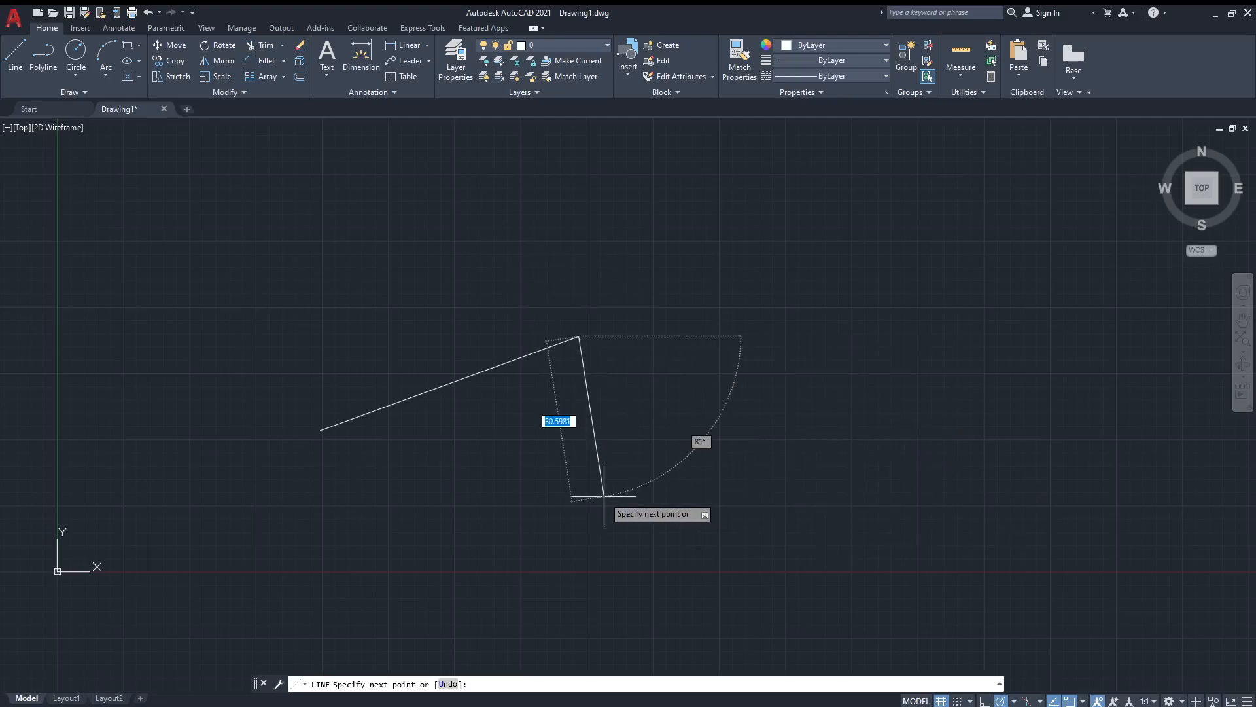
Continue the line from its upper end with a 30-unit segment at 240 degrees, running down to the left.
type("30")
key("Tab")
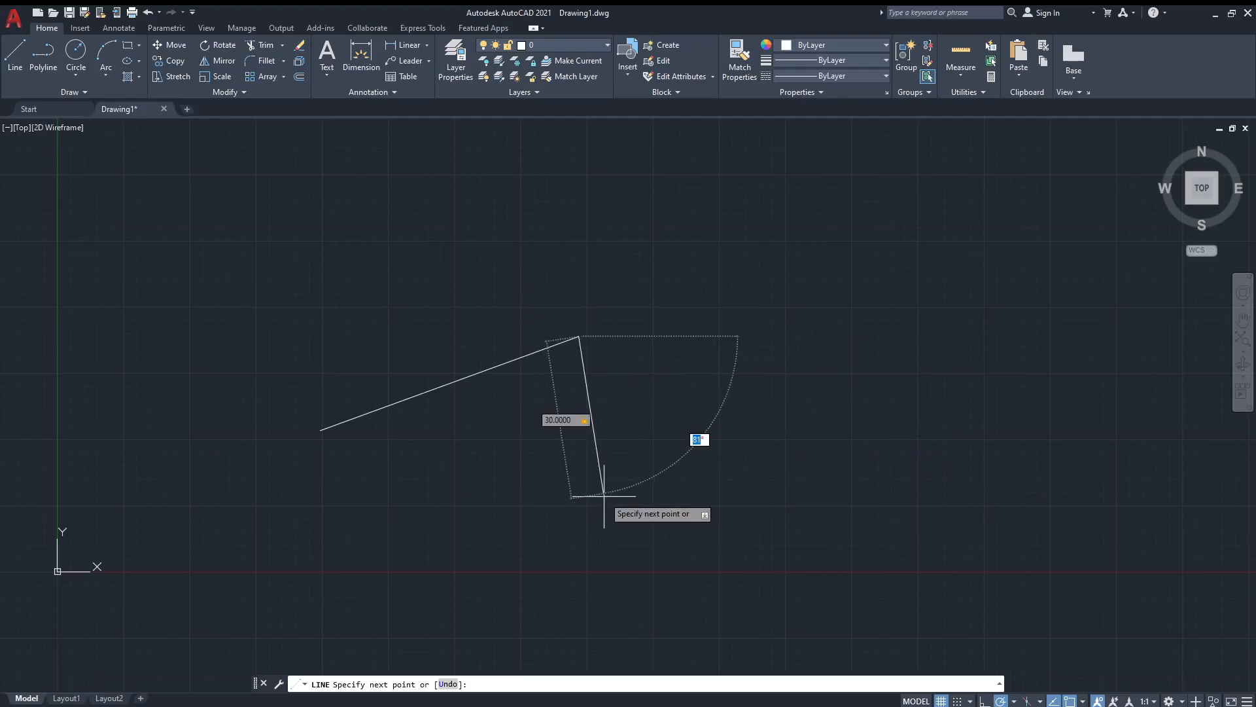
type("240")
key("Return")
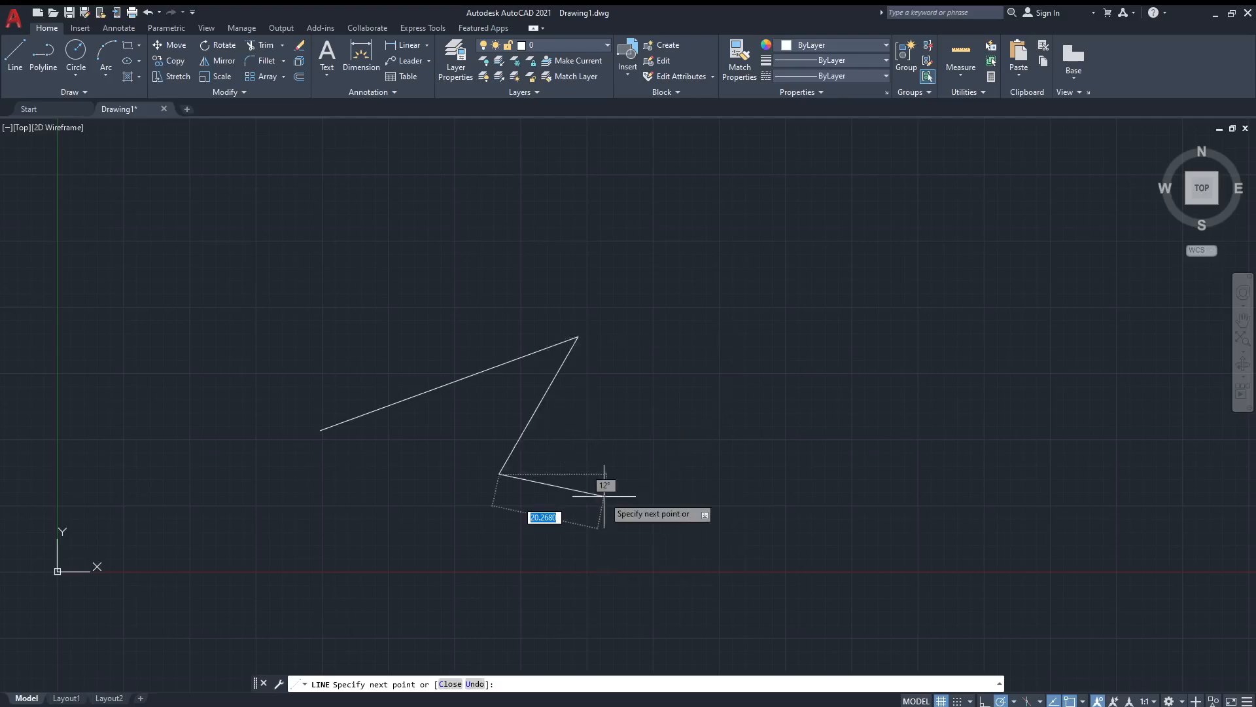
Add a 100-unit segment descending to the right at an angle of 20 degrees and finish the zigzag line.
type("10020")
key("BackSpace")
key("BackSpace")
key("Tab")
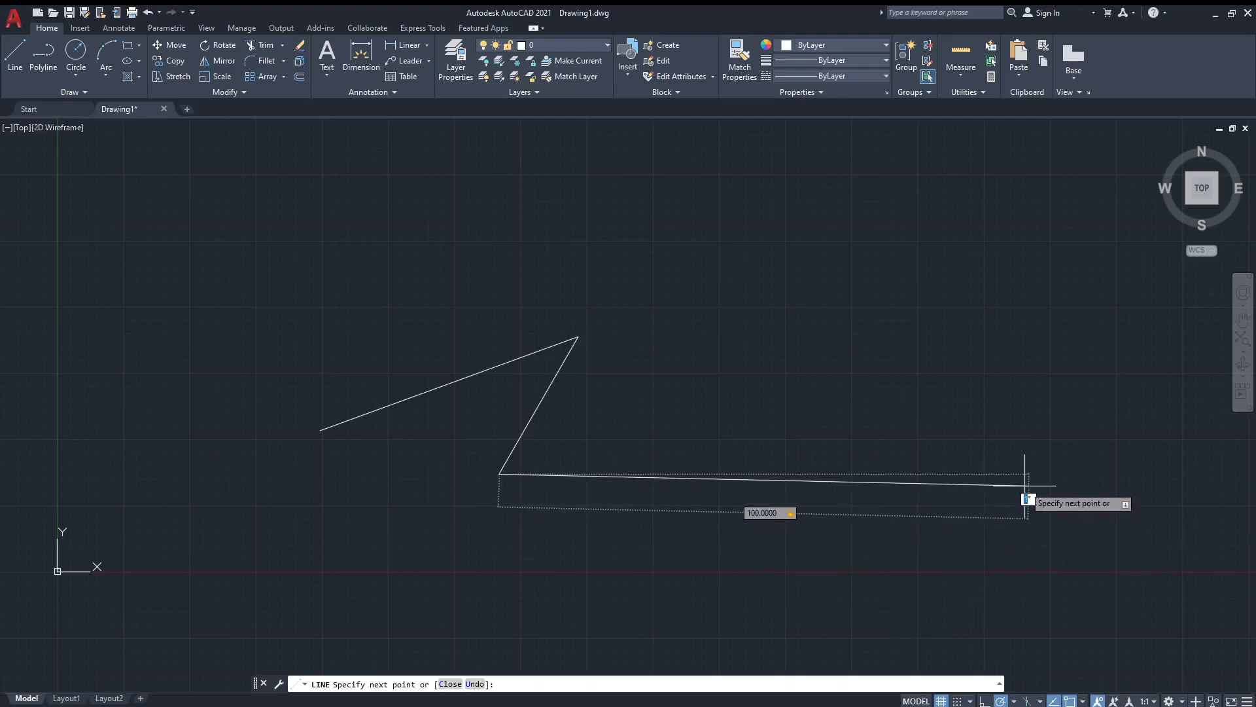
type("20")
key("Return")
key("Return")
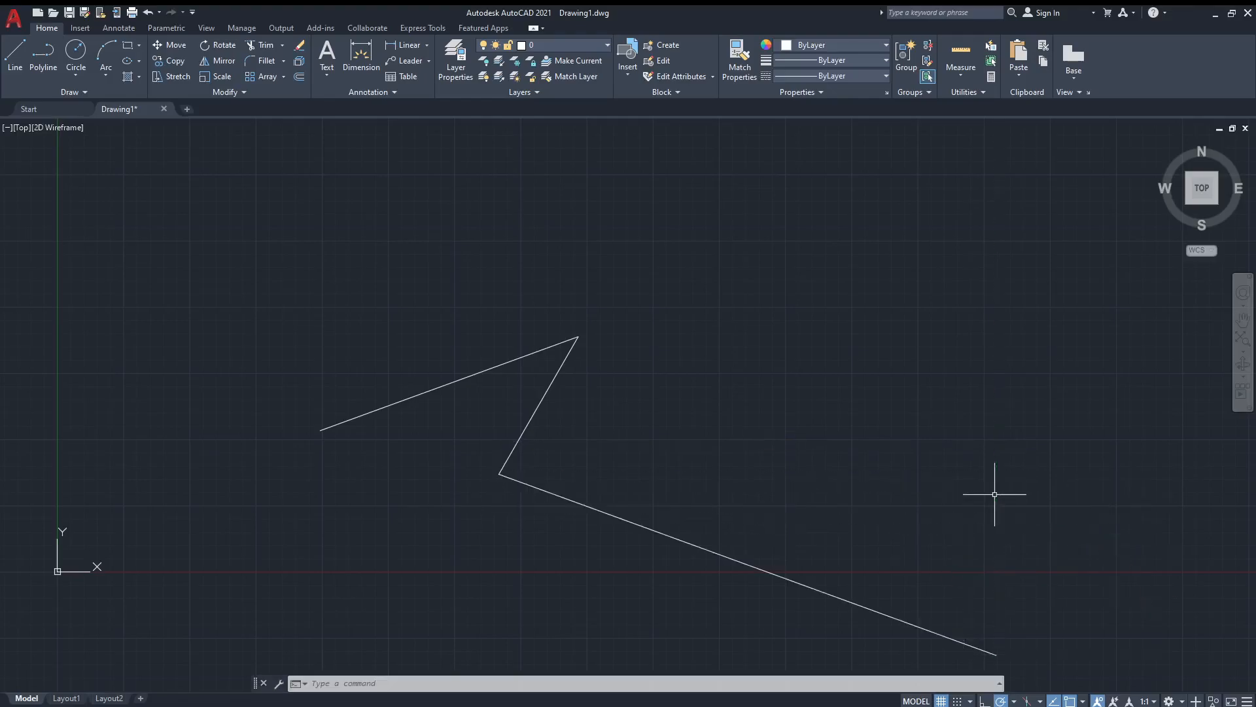
Start a new line in the empty area above the zigzag with a 100-unit segment at 0 degrees.
scroll(543, 498, "down", 2)
middle_click_drag(810, 520, 819, 430)
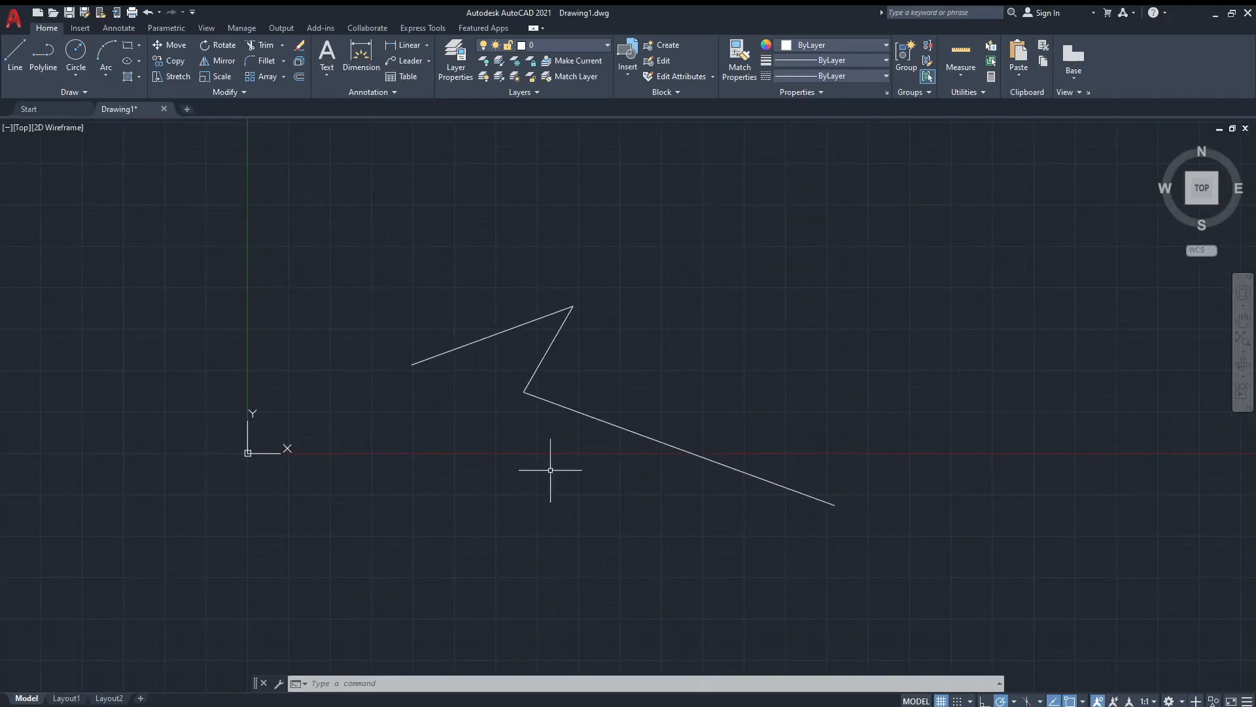
middle_click_drag(768, 320, 752, 477)
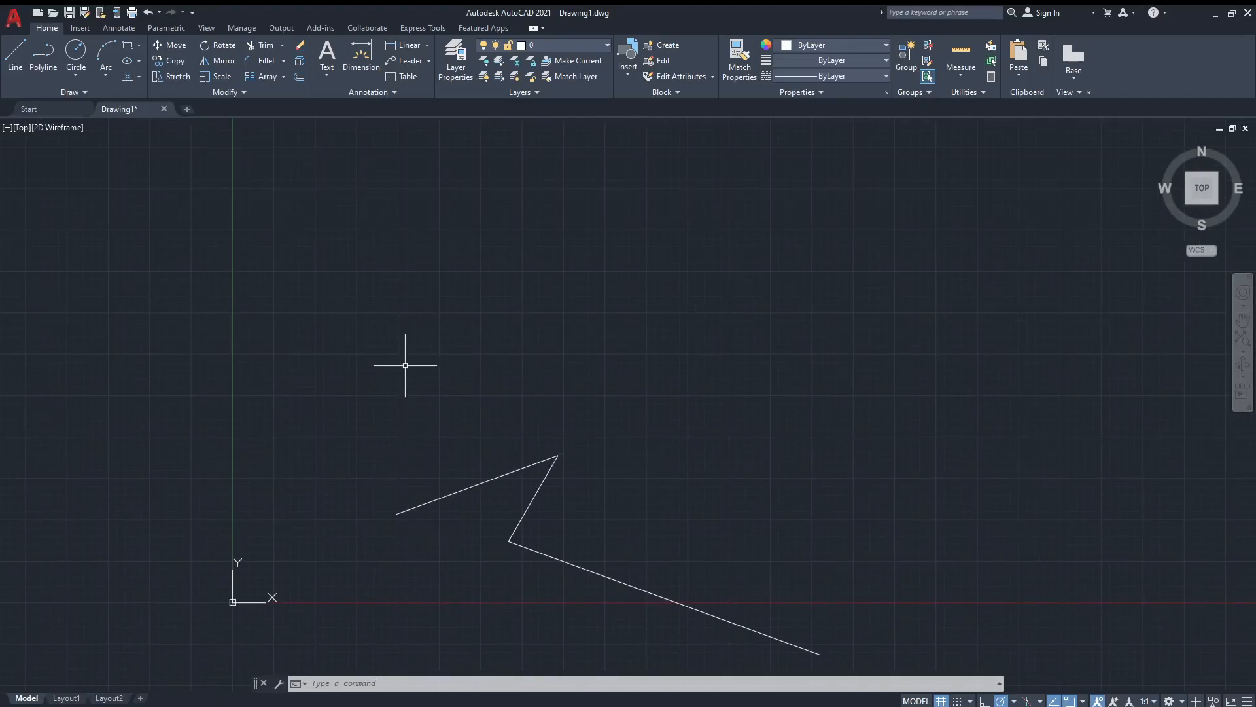
left_click(372, 336)
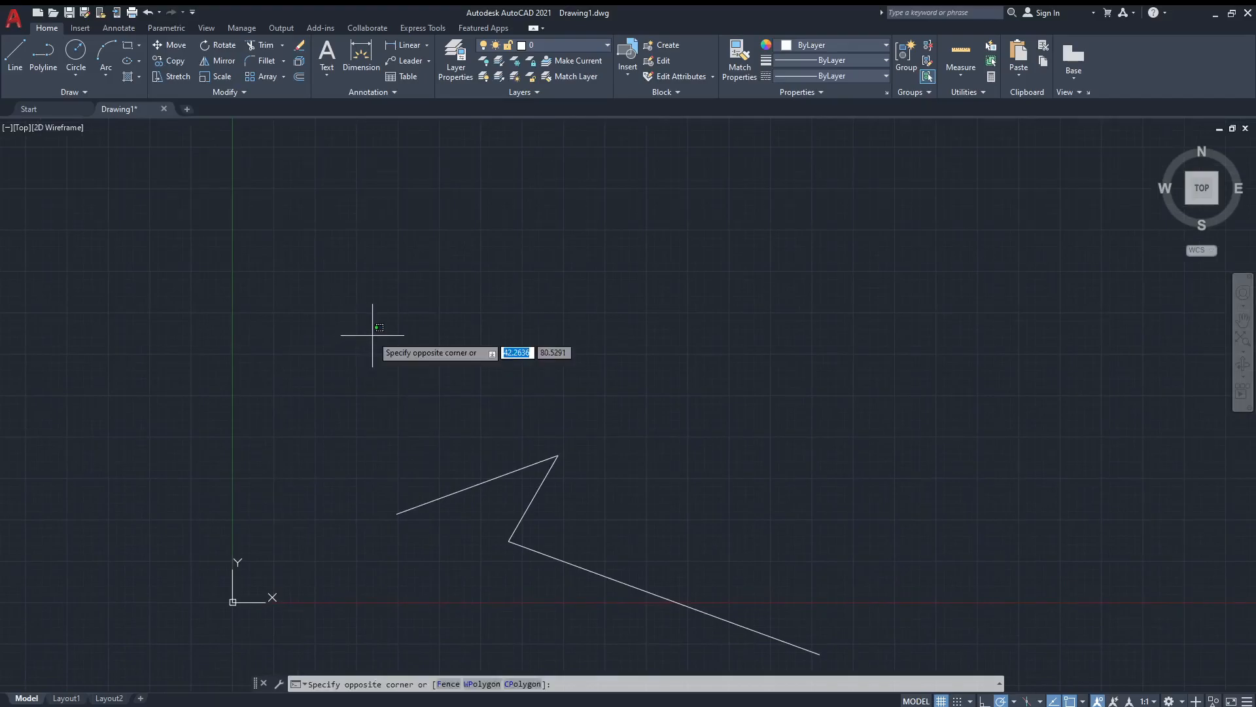
left_click(416, 363)
type("l")
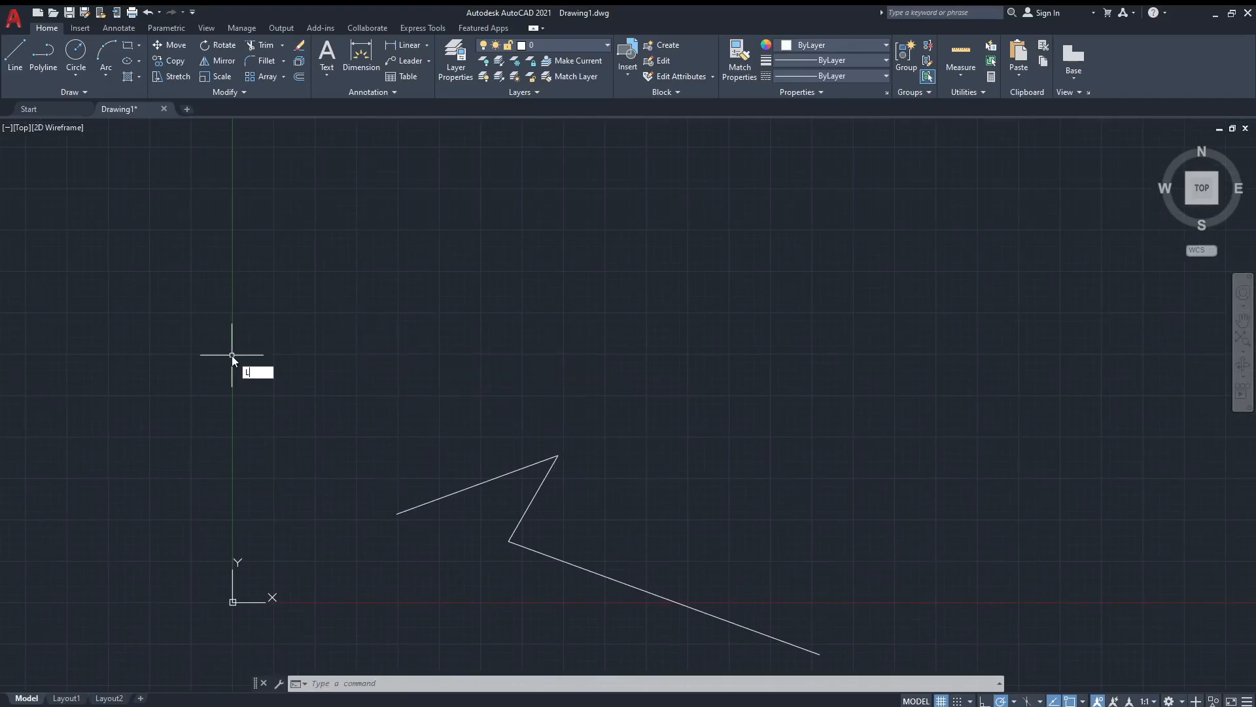
key("Return")
left_click(341, 309)
type("100")
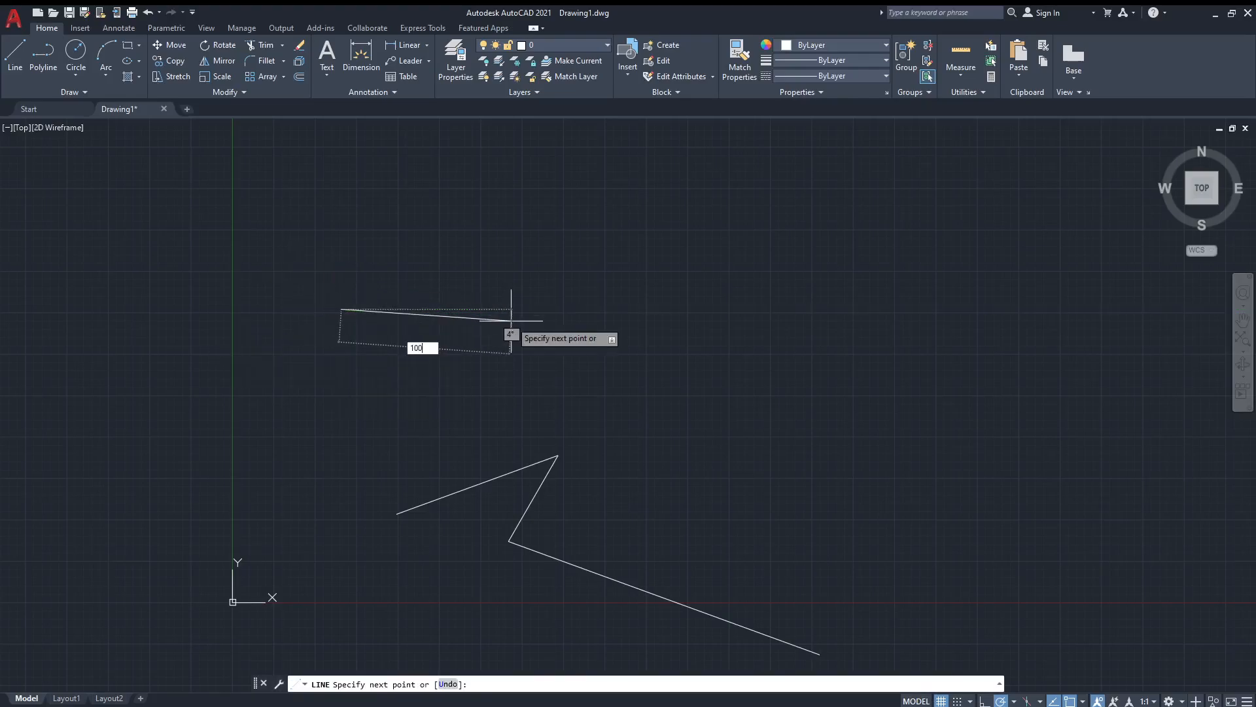
key("Tab")
type("0")
key("Return")
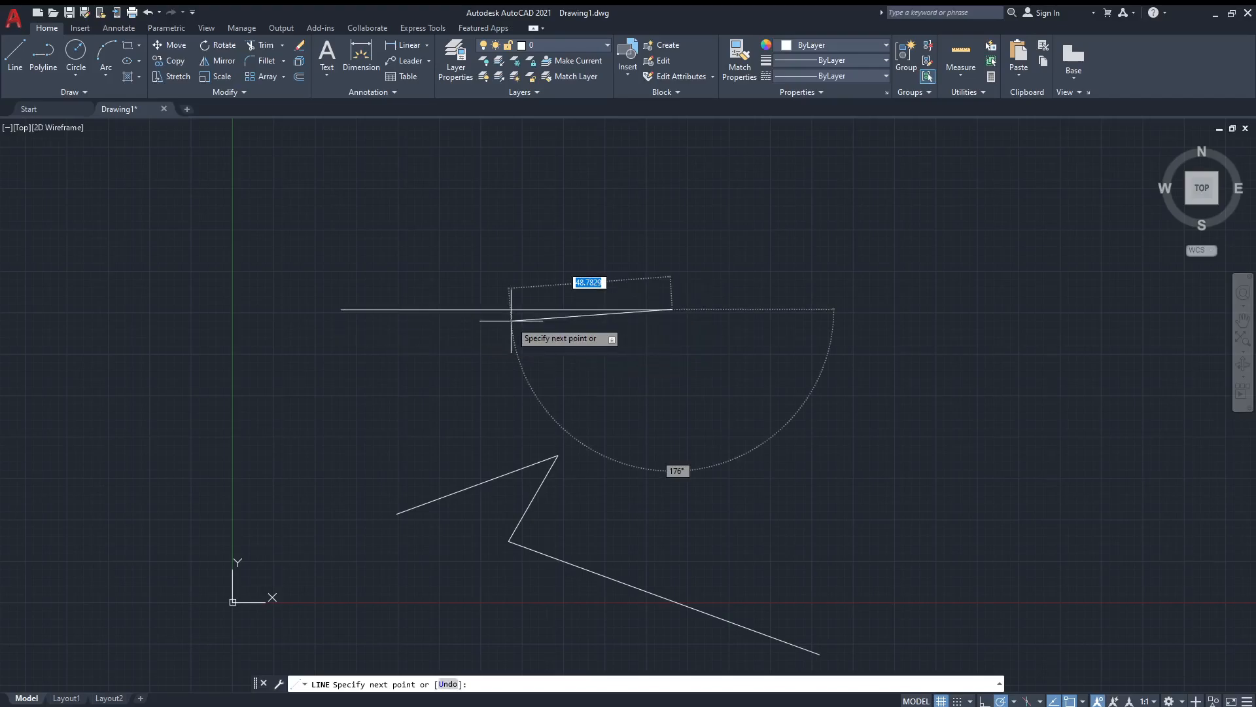
Extend the line with a 20-unit segment at 270 degrees and a 20-unit segment at 0 degrees, ending the stepped line.
type("20")
key("Tab")
type("270")
key("Return")
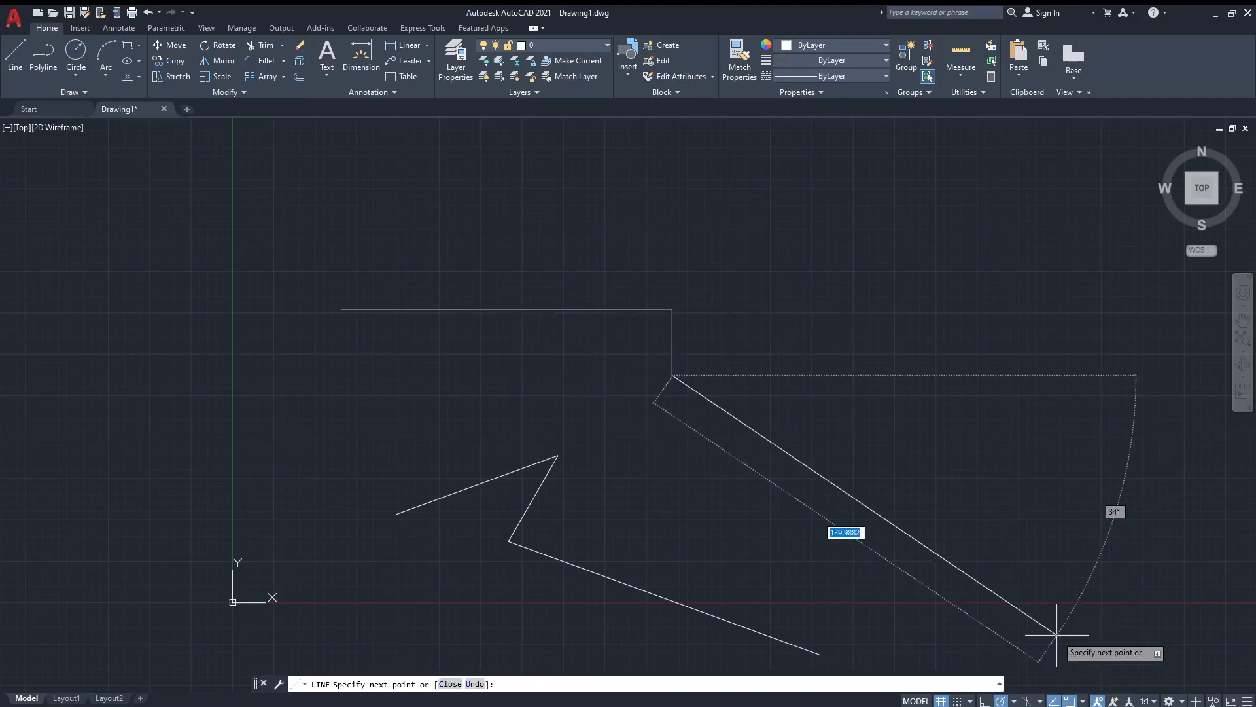
type("20")
key("Tab")
type("0")
key("Return")
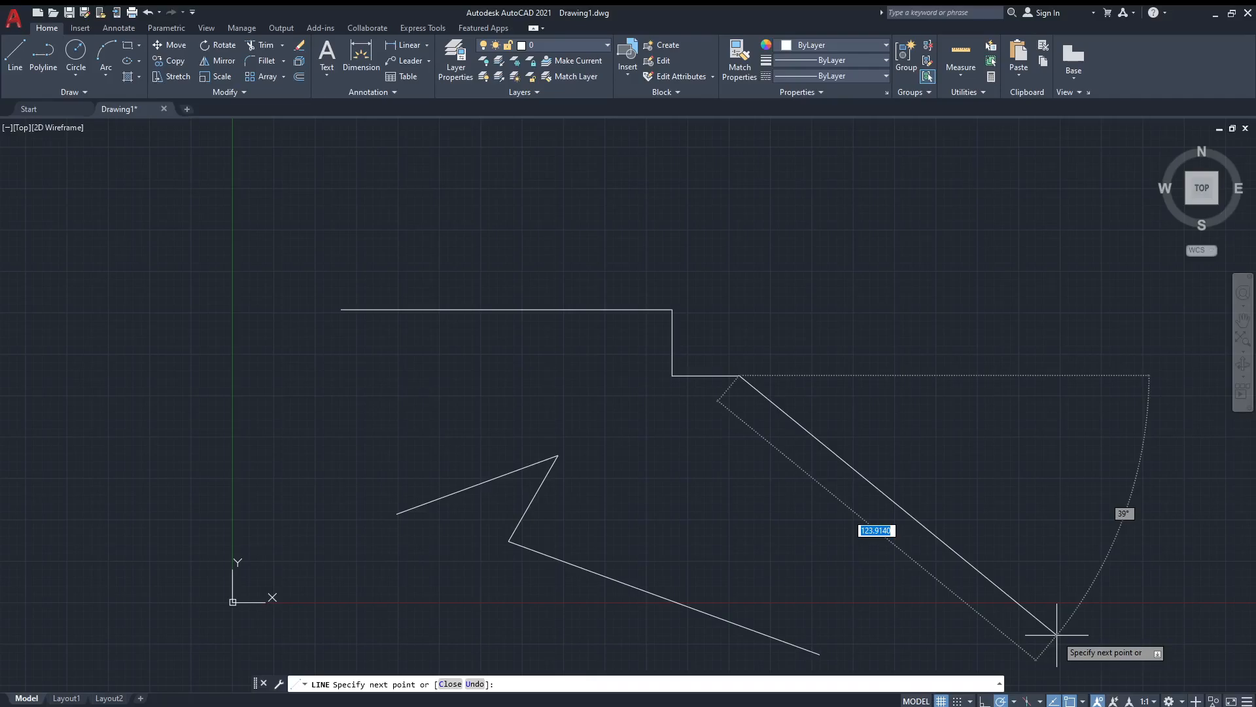
key("Escape")
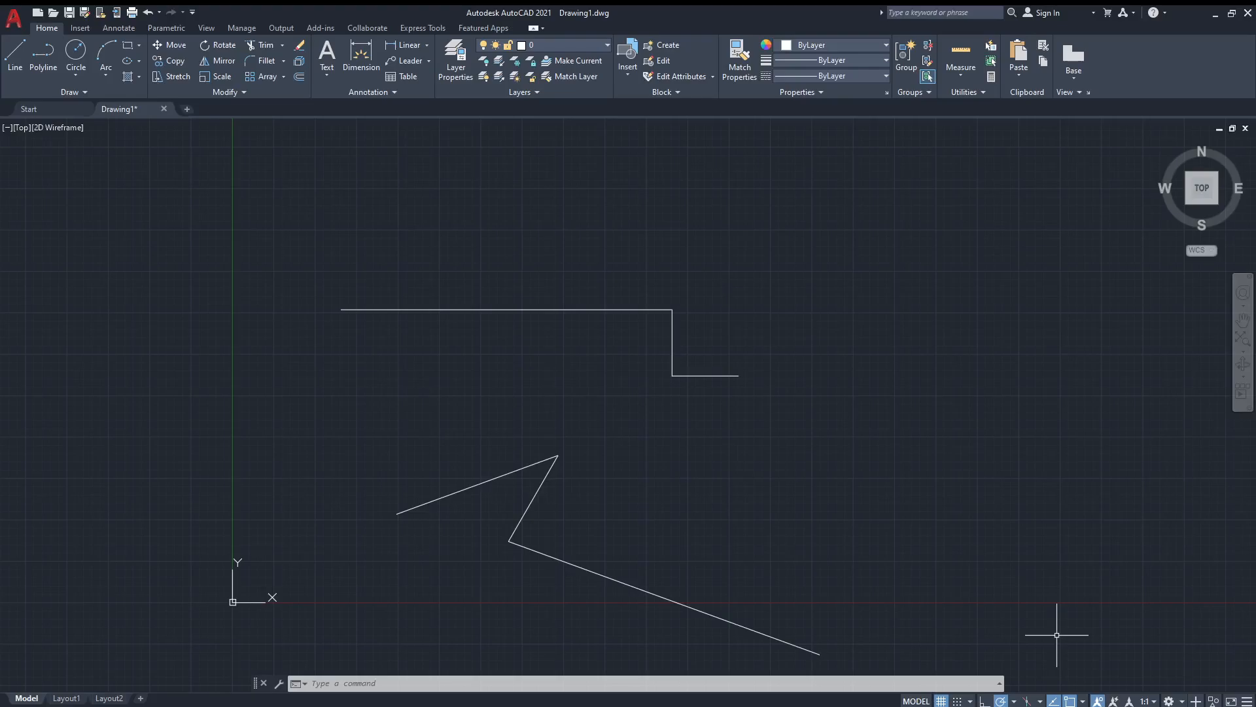
middle_click_drag(995, 595, 673, 600)
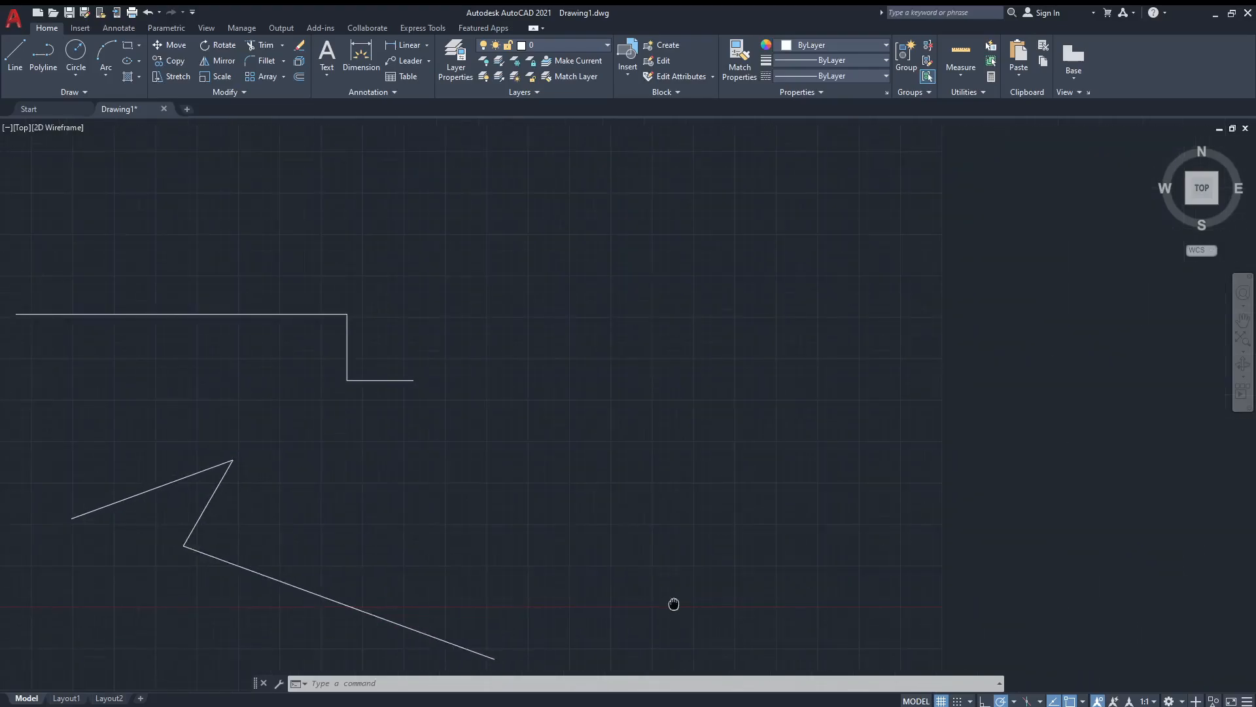
middle_click_drag(735, 523, 608, 536)
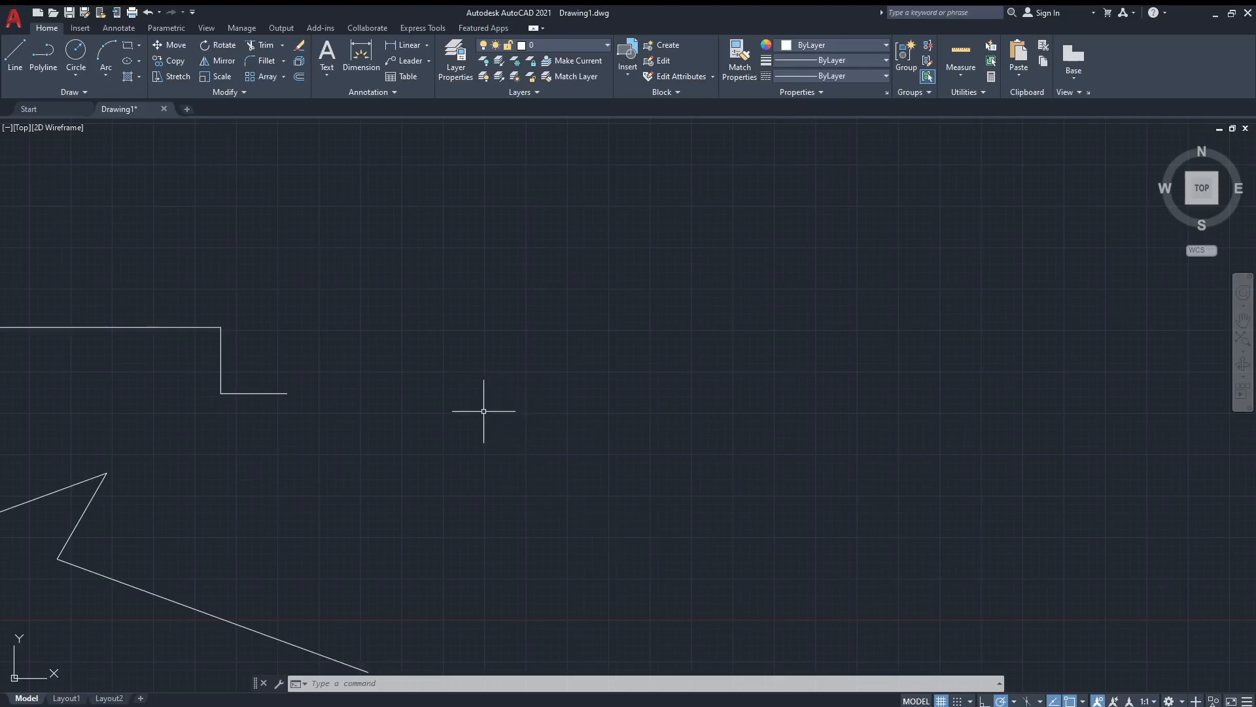
type("l")
key("Return")
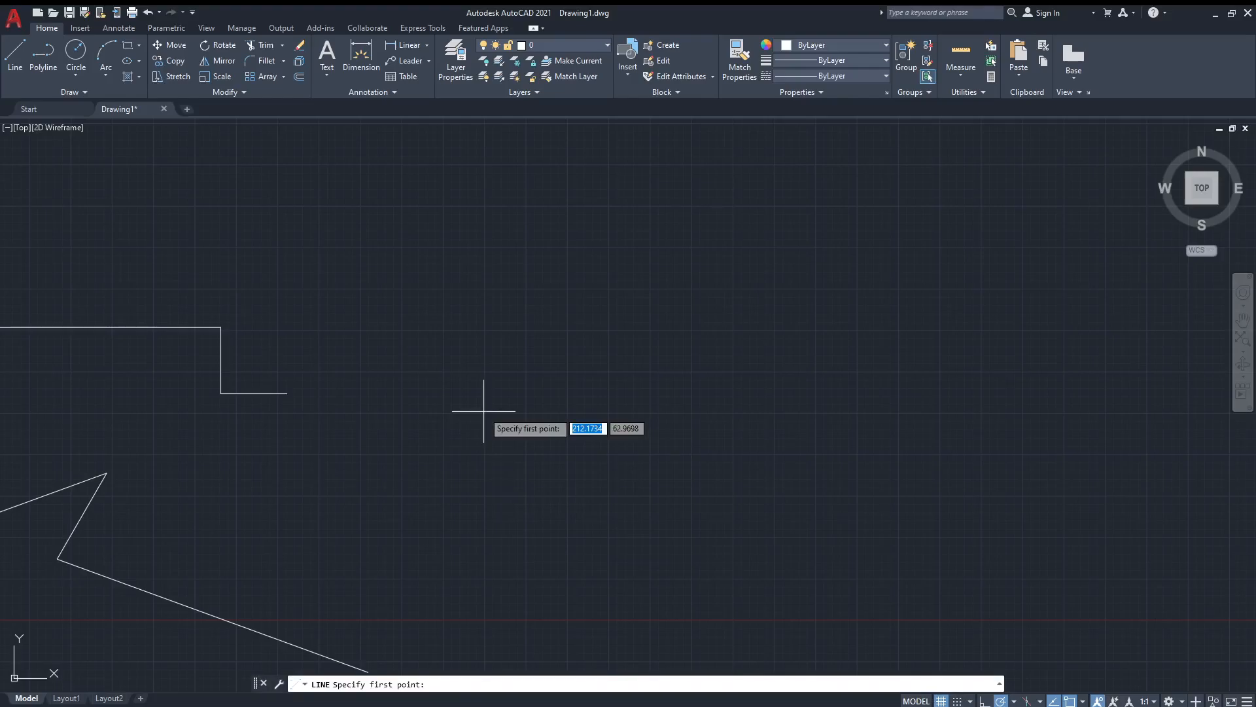
key("Return")
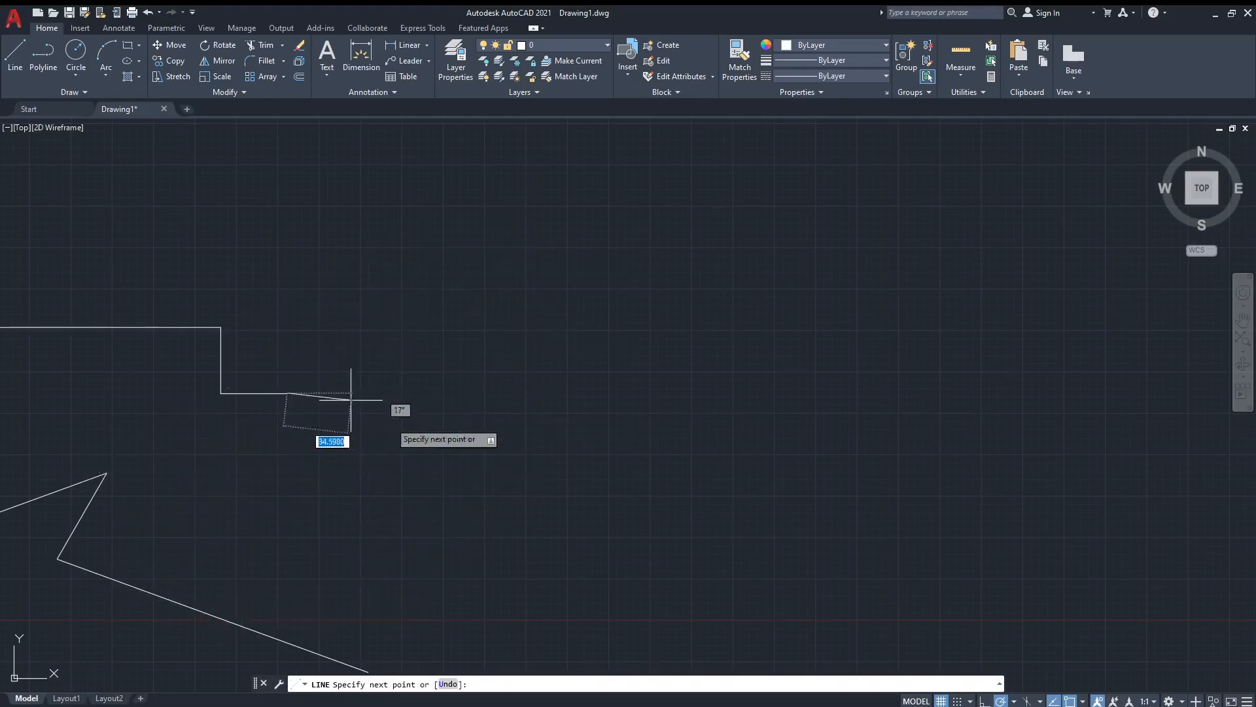
key("Escape")
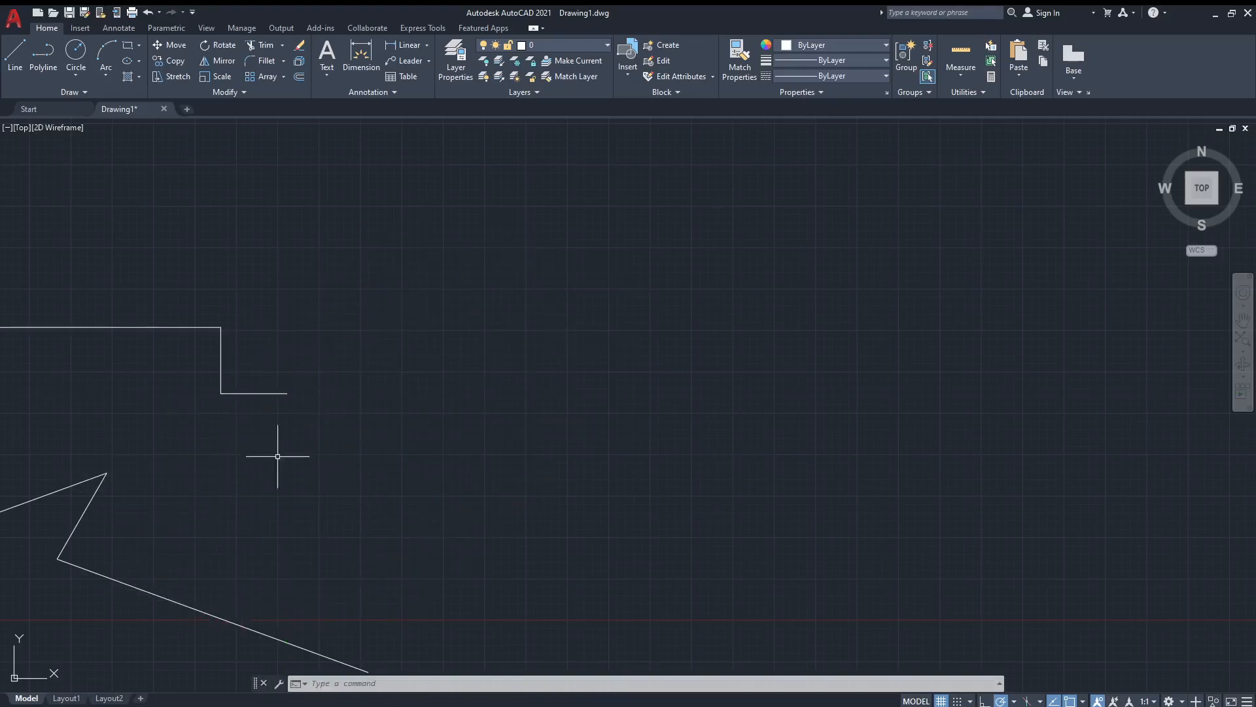
left_click(490, 412)
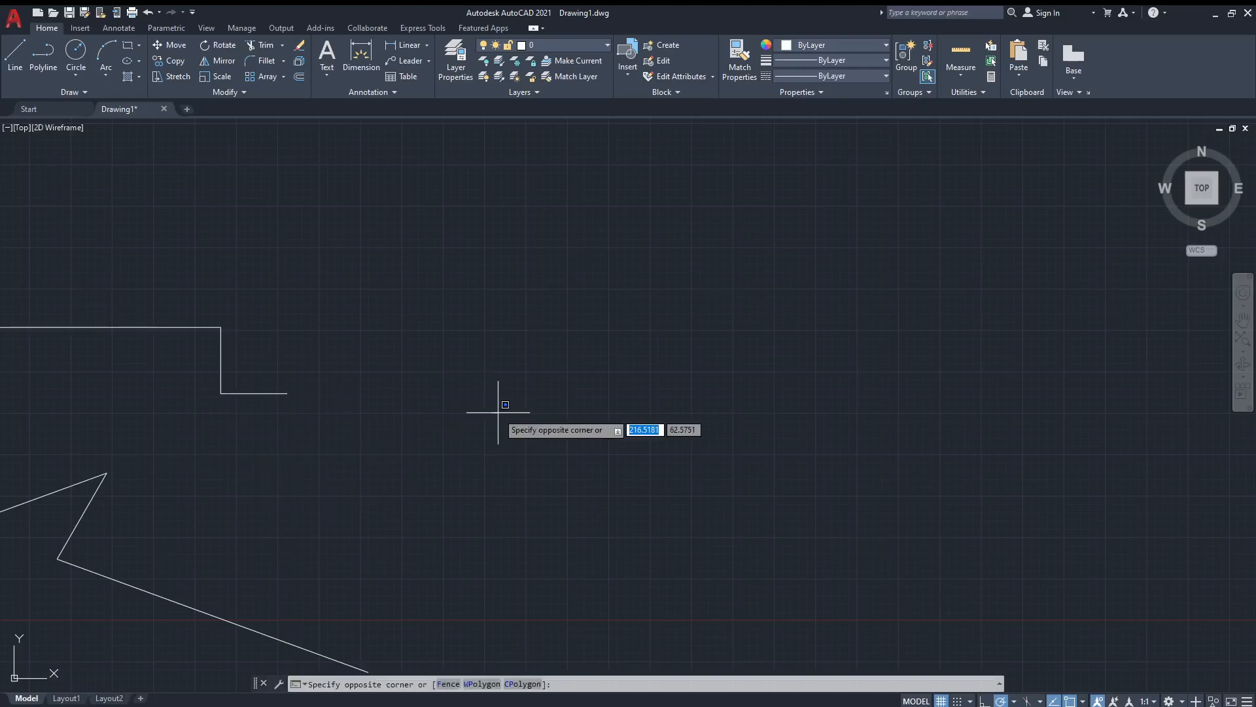
left_click(517, 413)
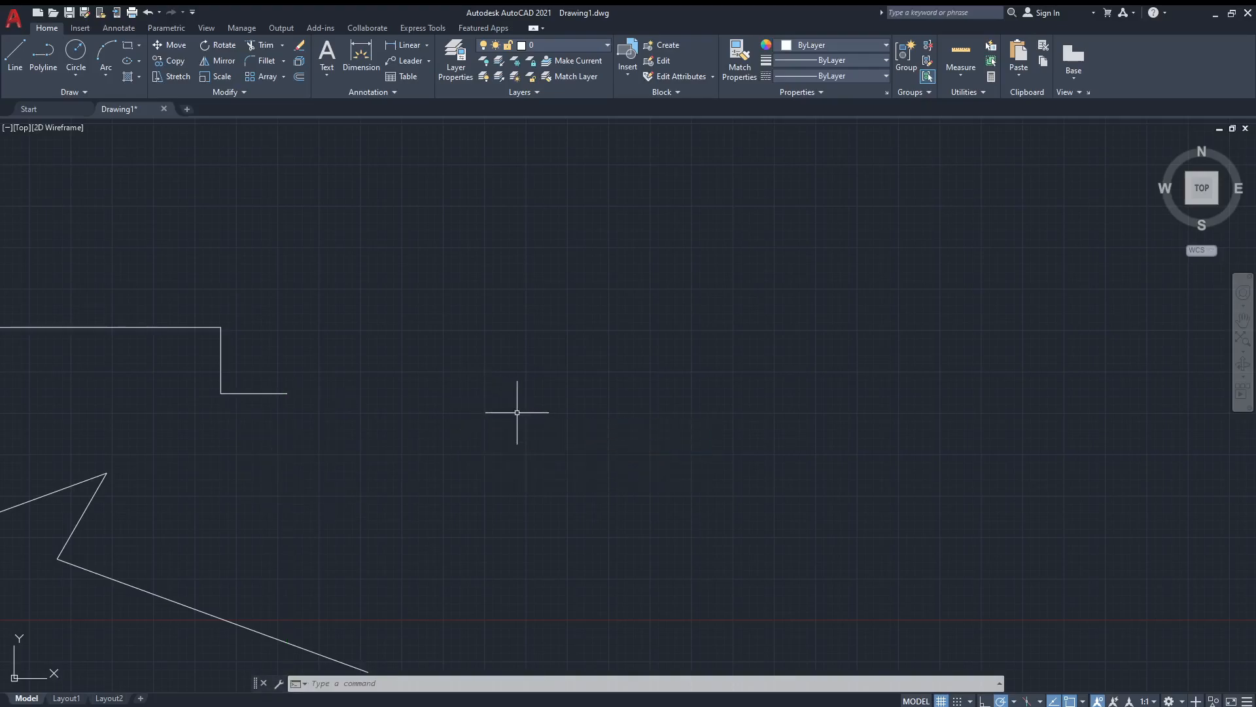
Start a new line in the empty area to the right of the stepped line with a 20-unit segment at 0 degrees.
type("l")
key("Return")
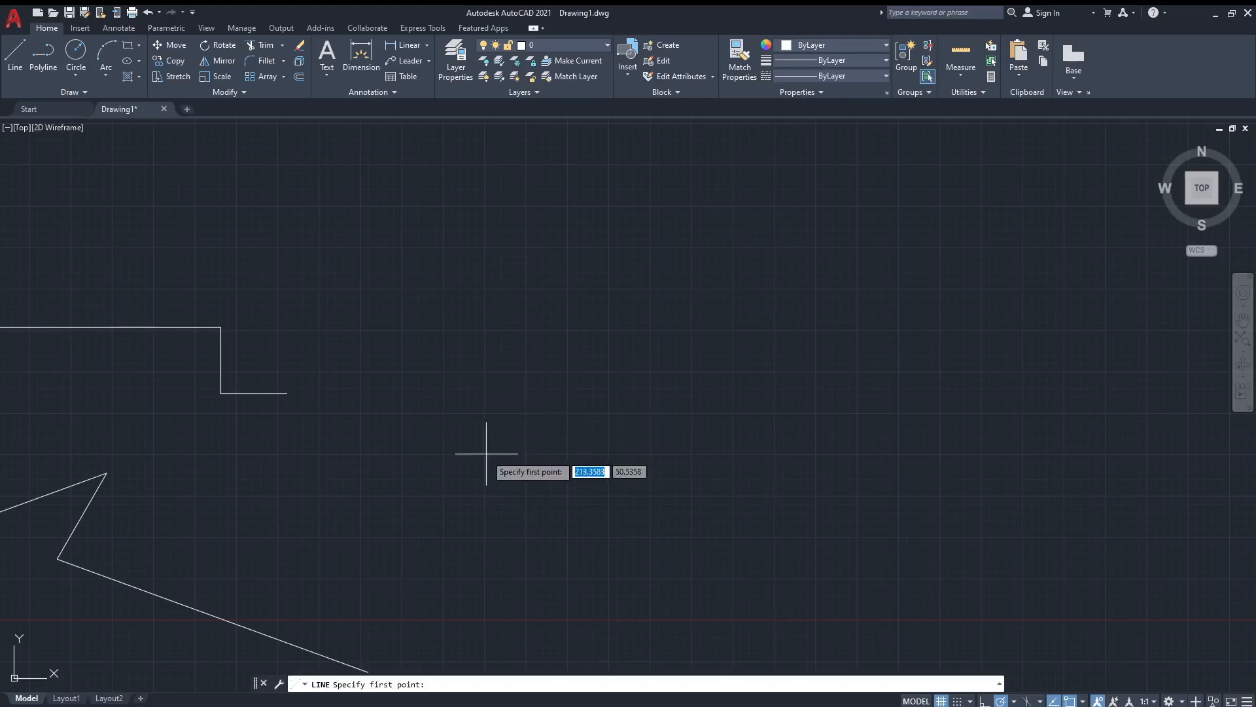
left_click(509, 416)
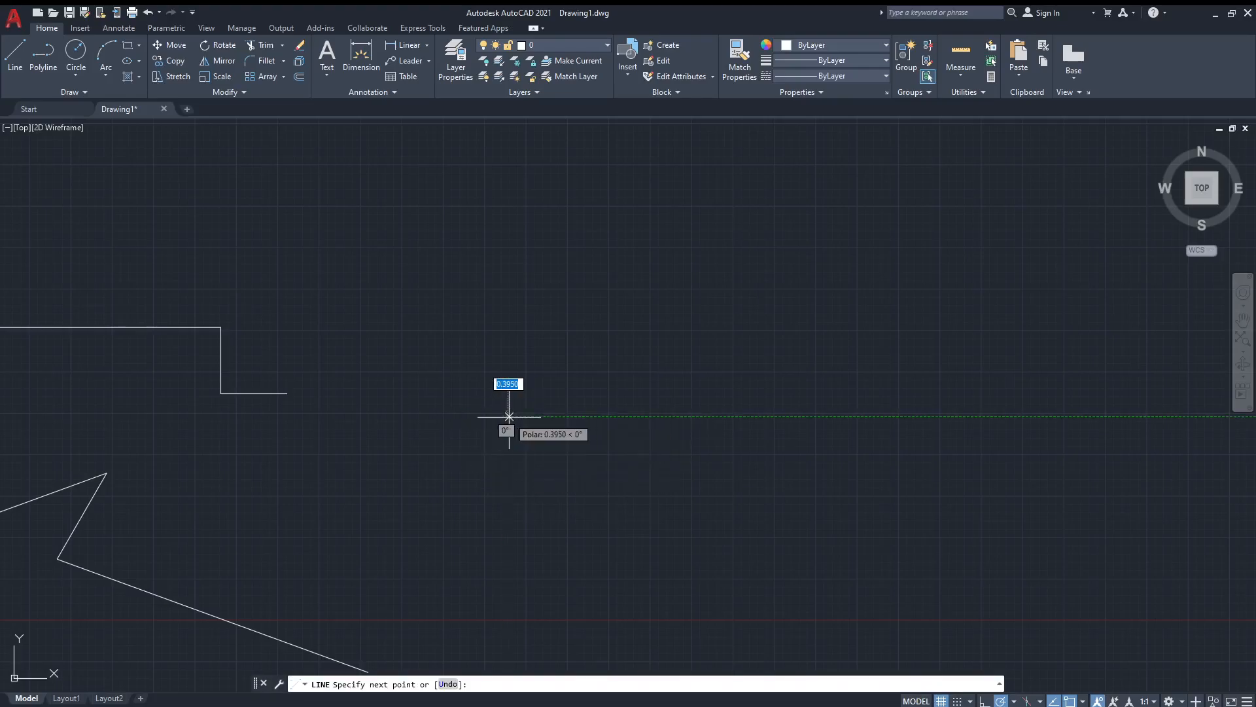
type("20")
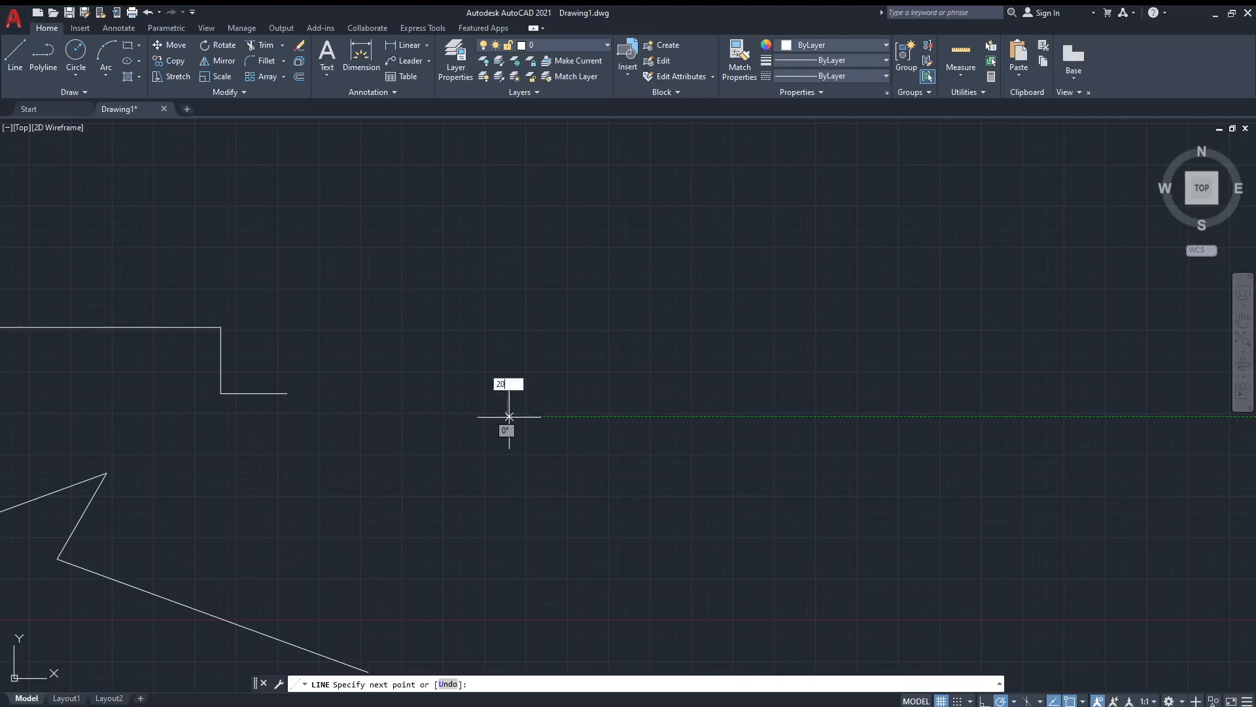
key("Tab")
type("0")
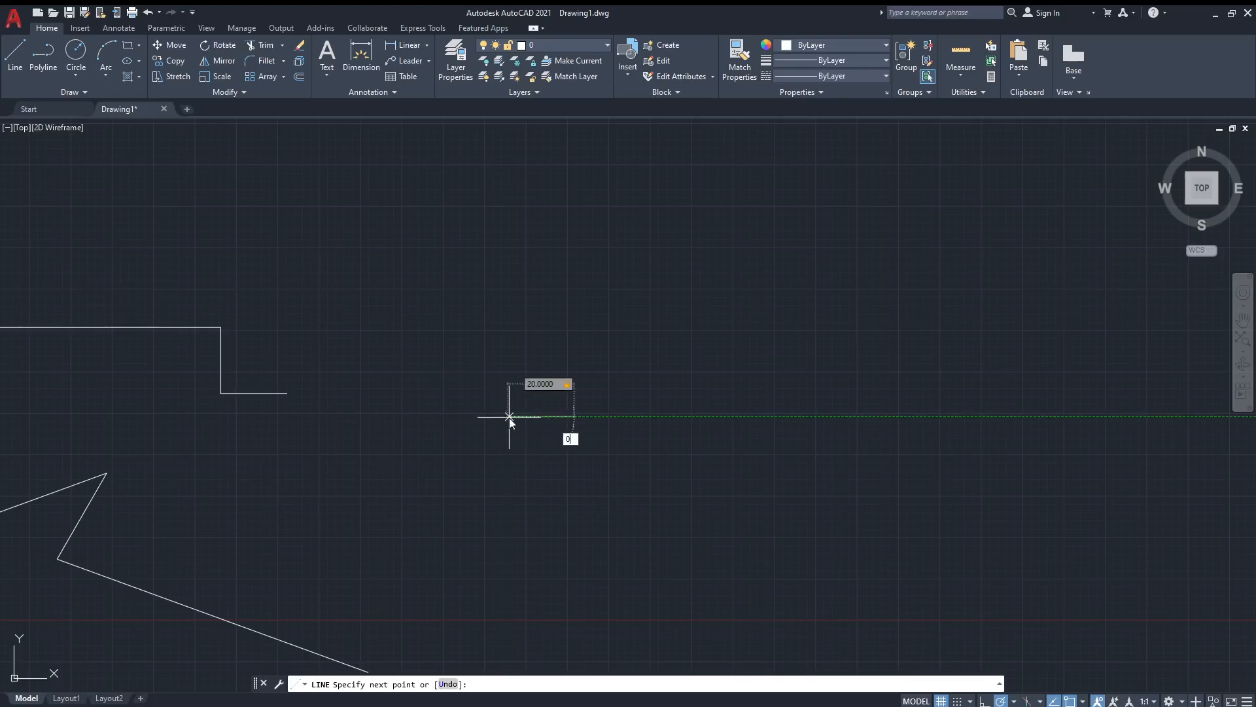
key("Return")
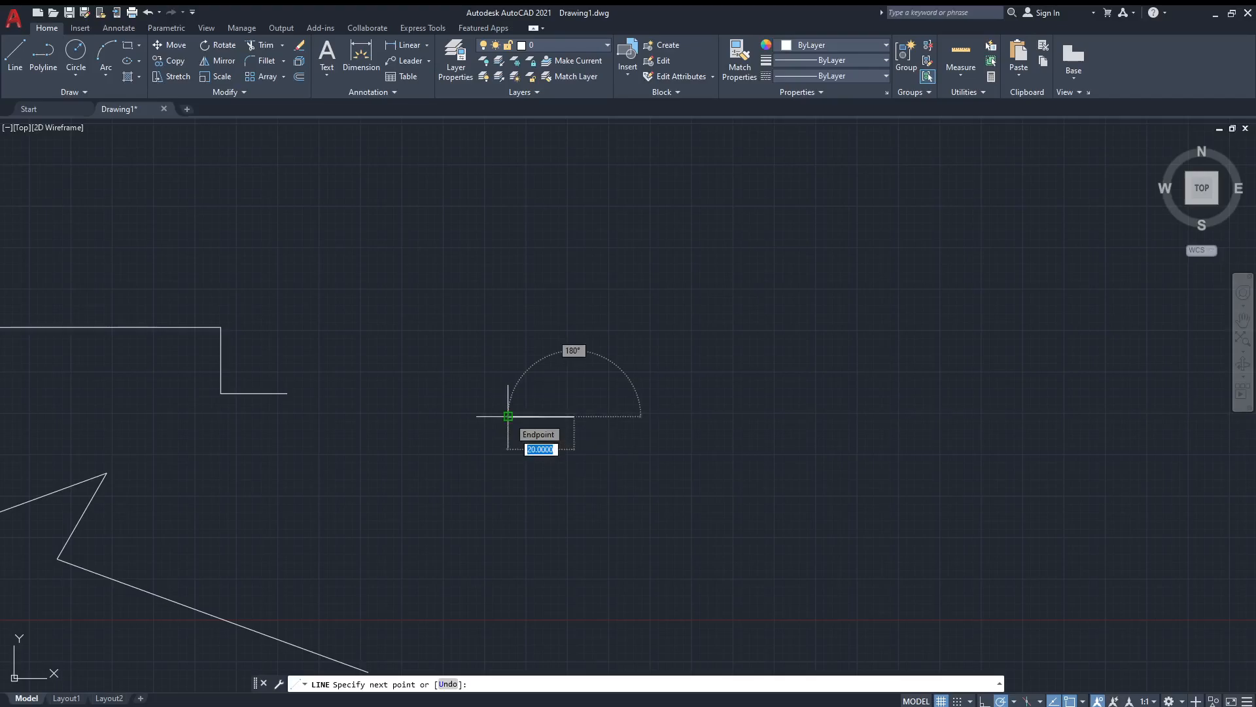
Add a 20-unit segment downward at 90 degrees and a 20-unit segment to the left at 180 degrees.
type("20")
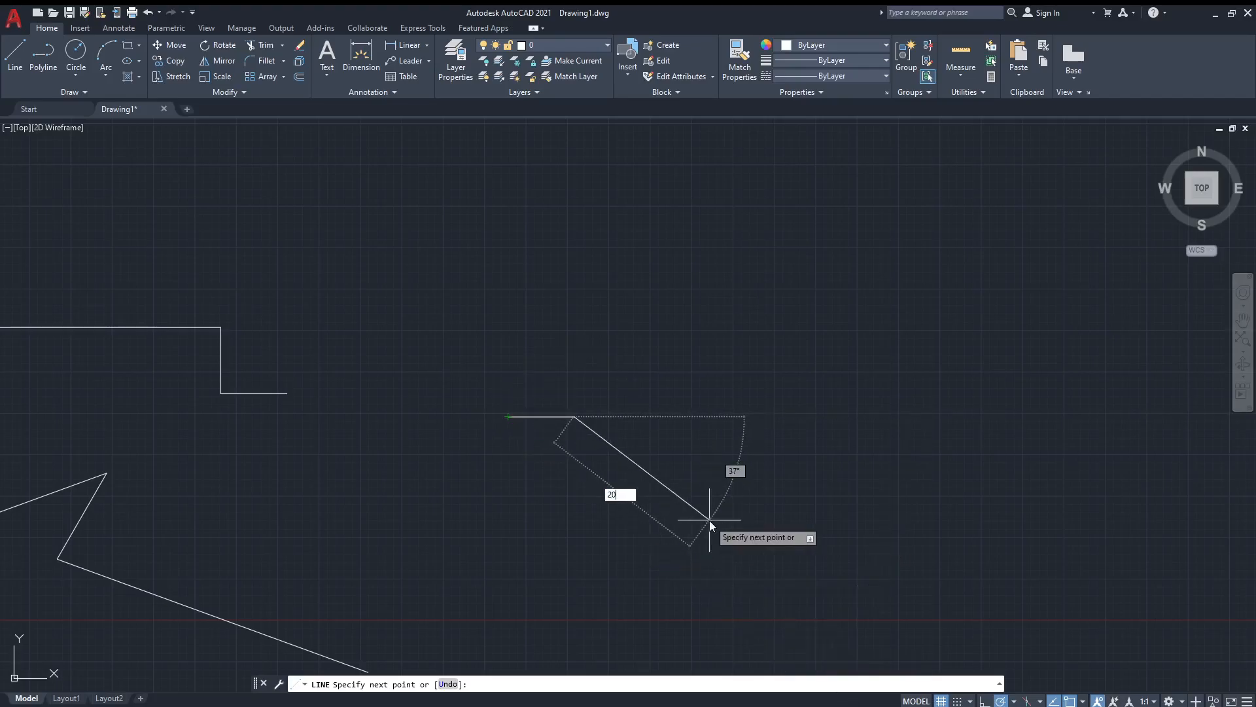
key("Tab")
type("90")
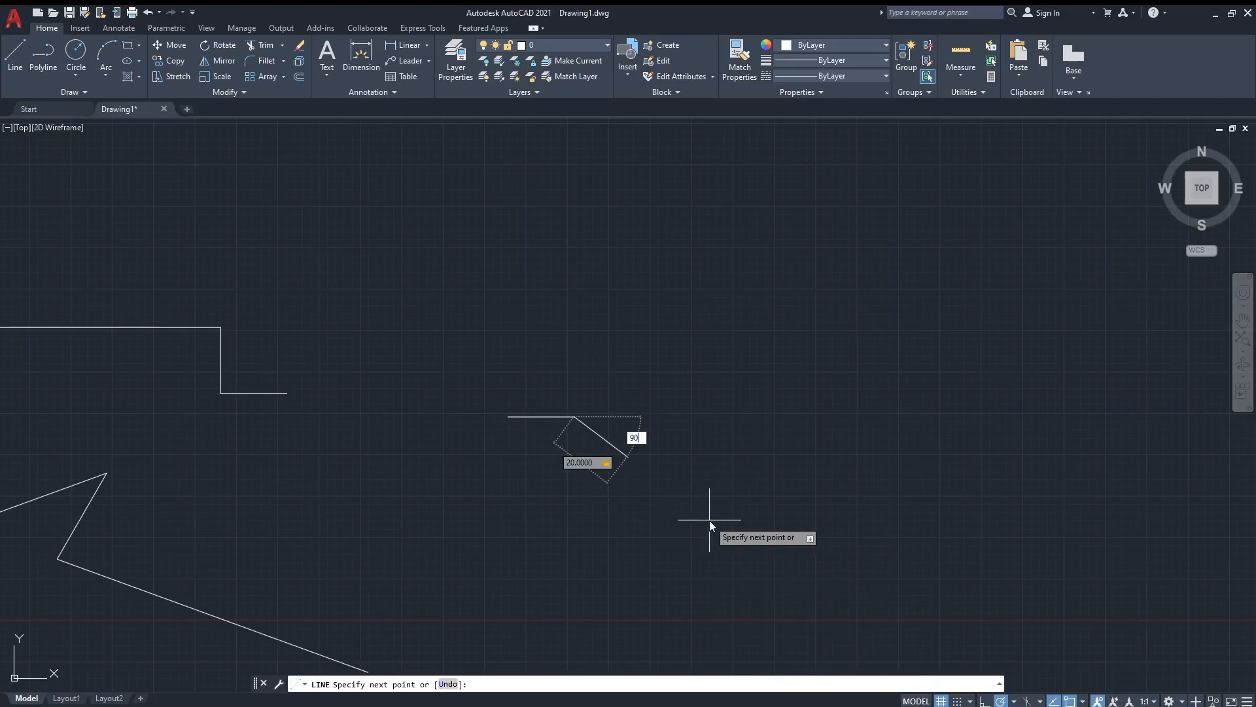
key("Return")
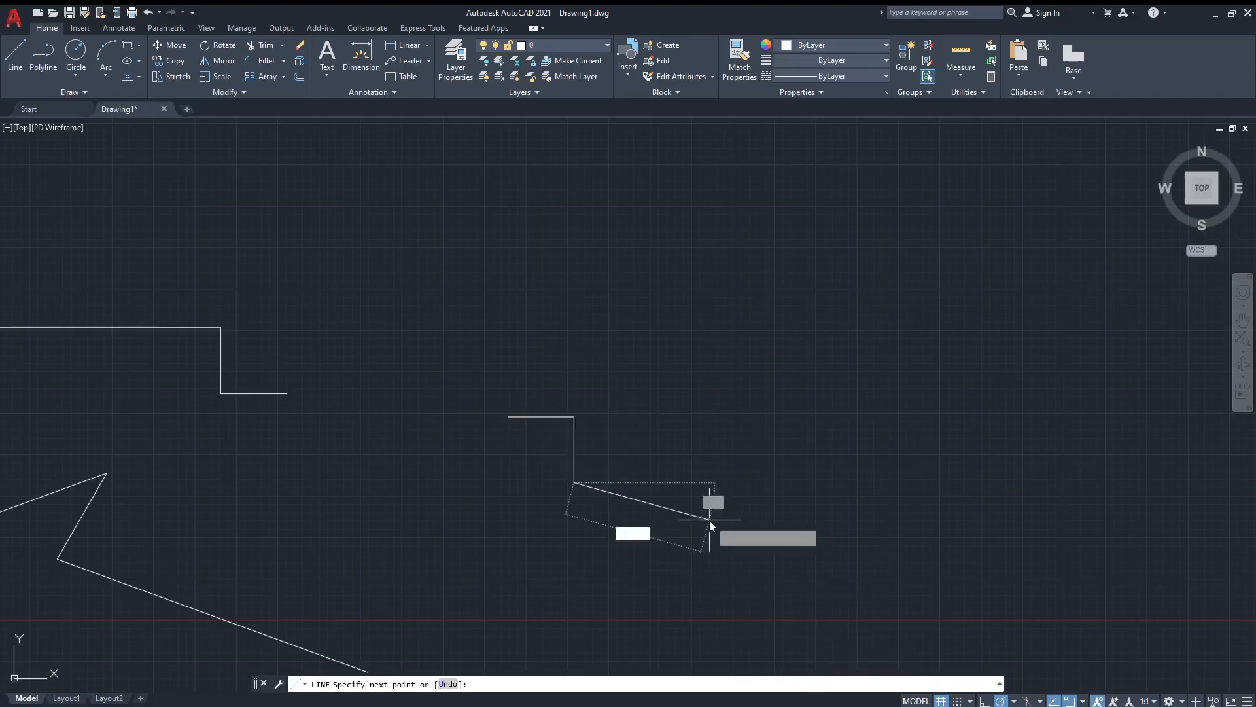
type("20")
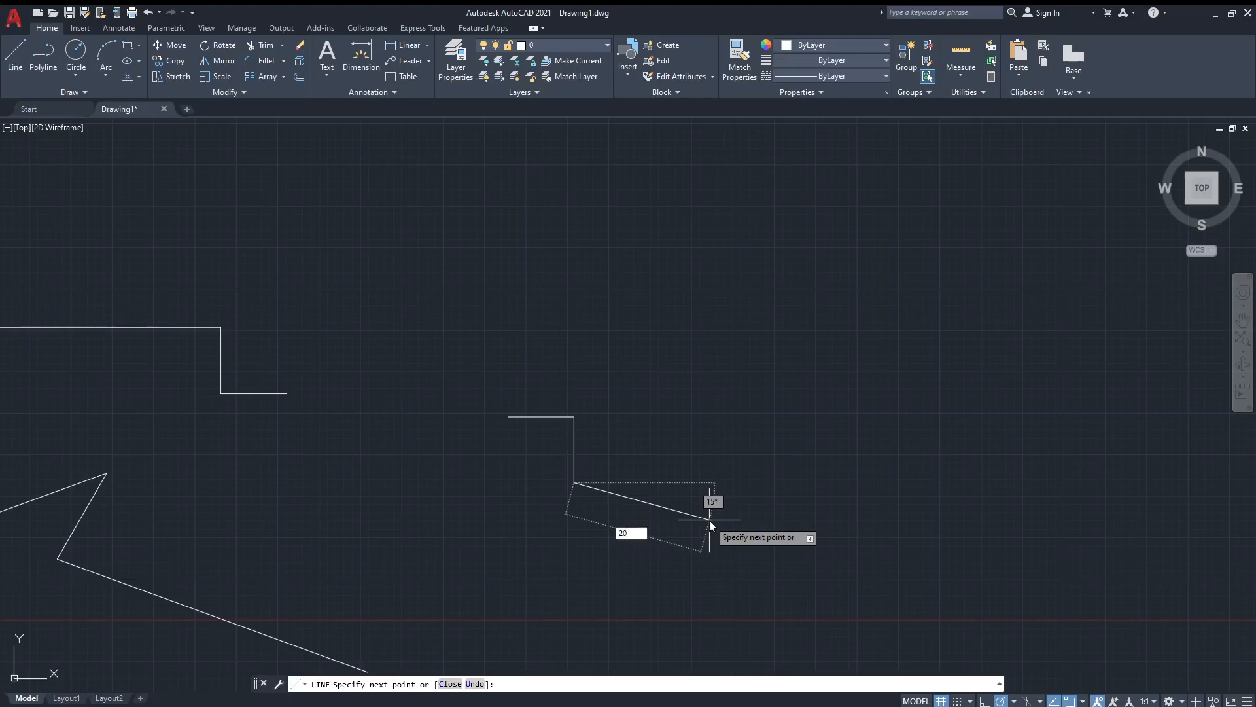
key("Tab")
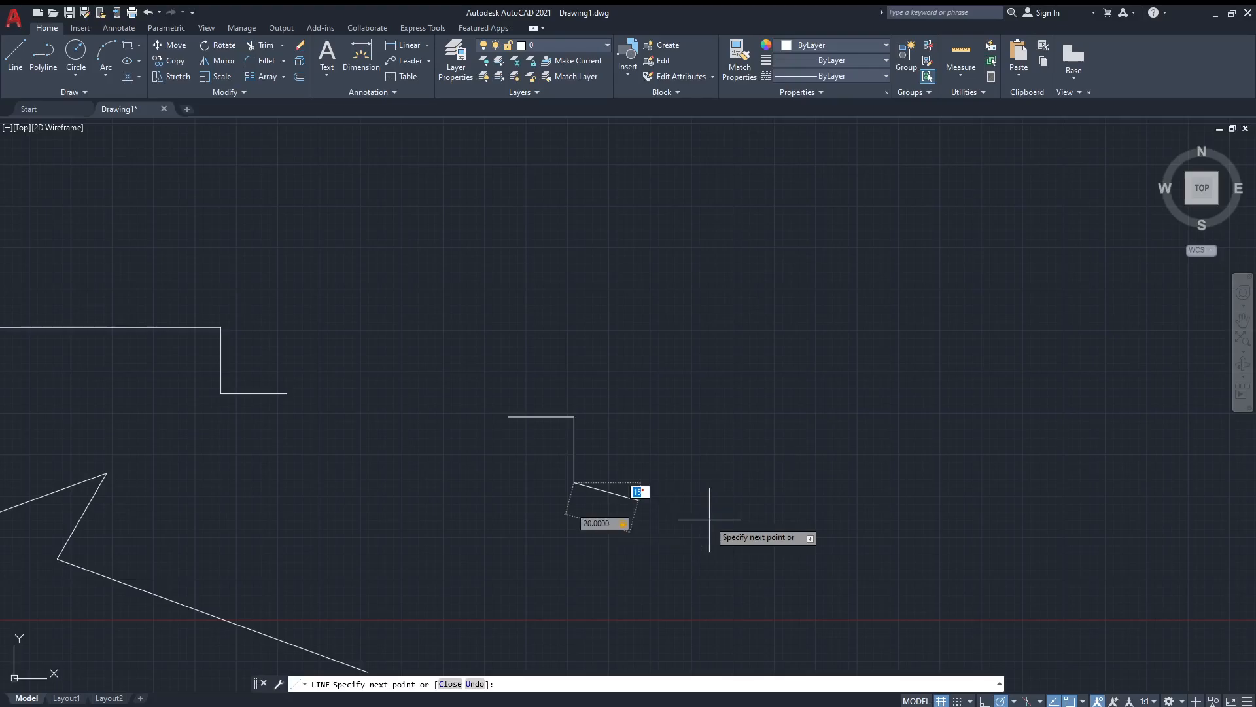
type("180")
key("Return")
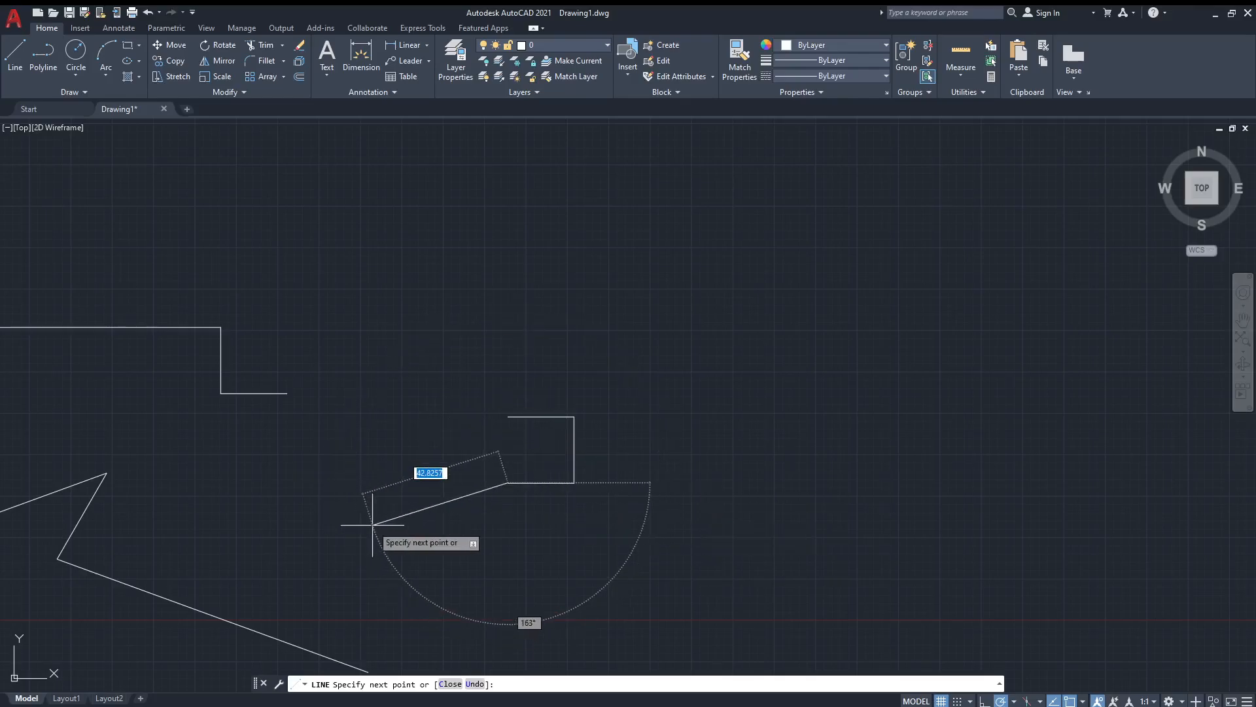
Complete the square with a 20-unit segment at -90 degrees, running up to the start point, and end the line.
type("20")
key("Tab")
type("-90")
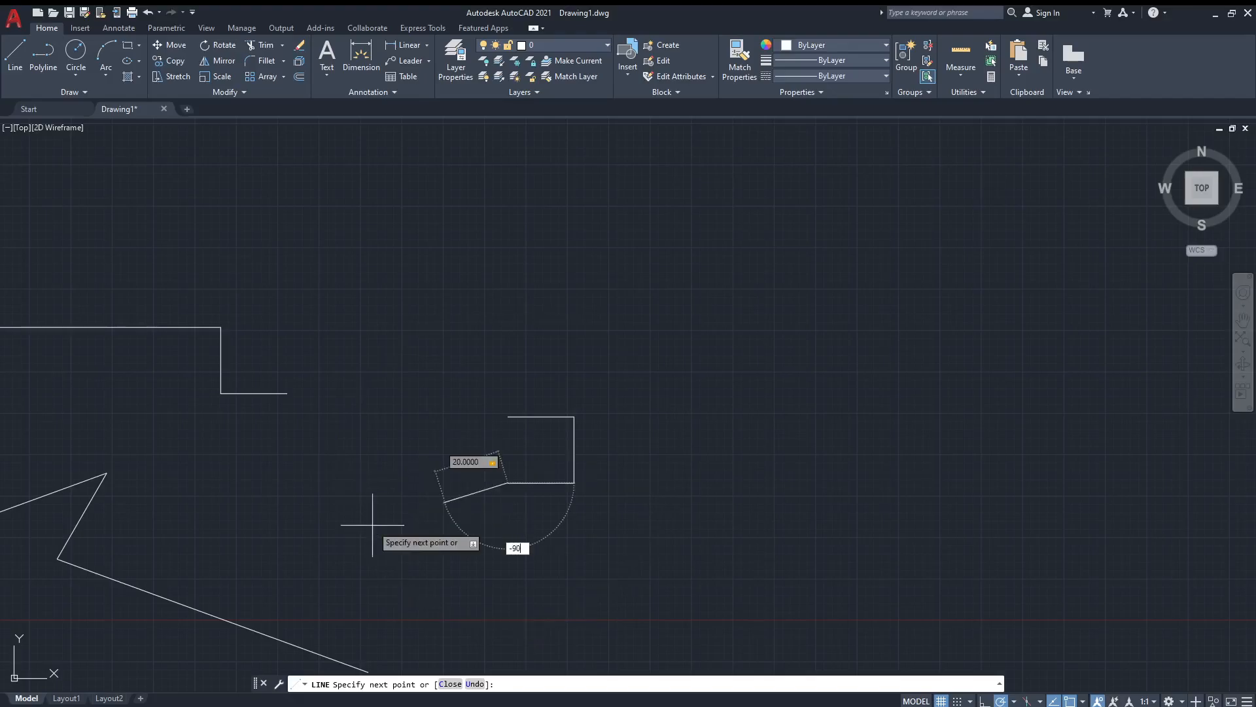
key("Return")
key("Return")
scroll(567, 498, "up", 4)
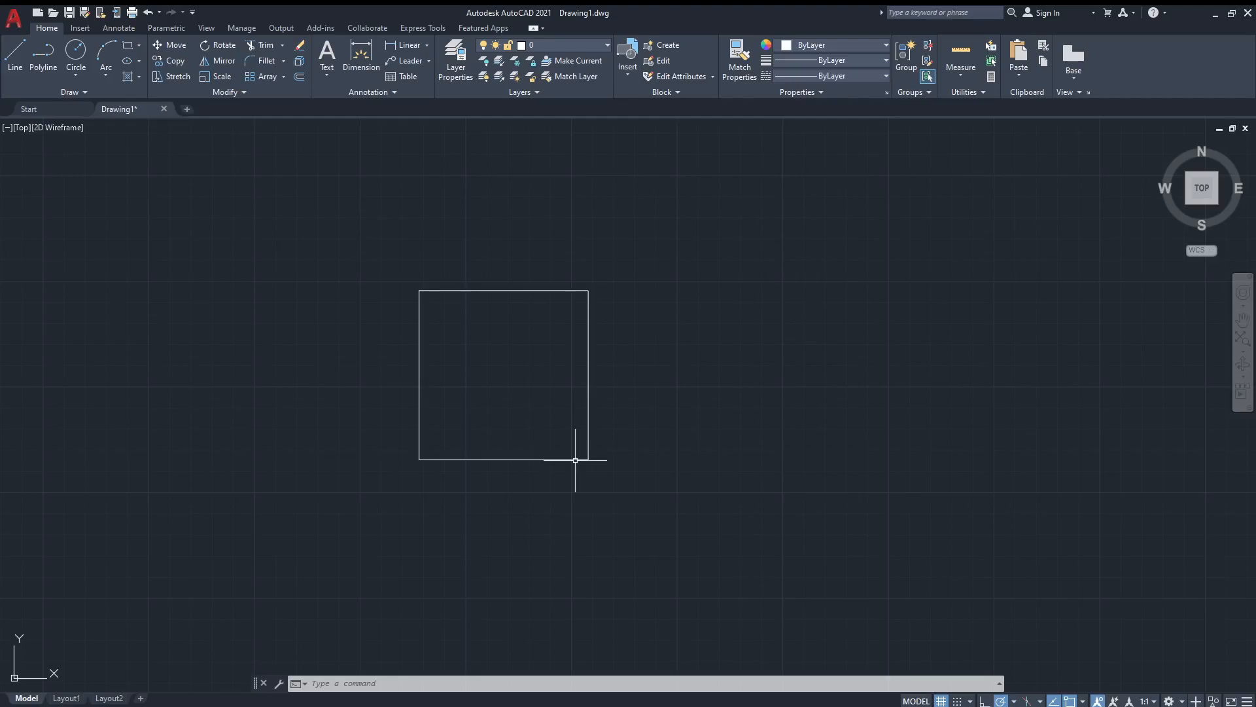
scroll(575, 461, "down", 6)
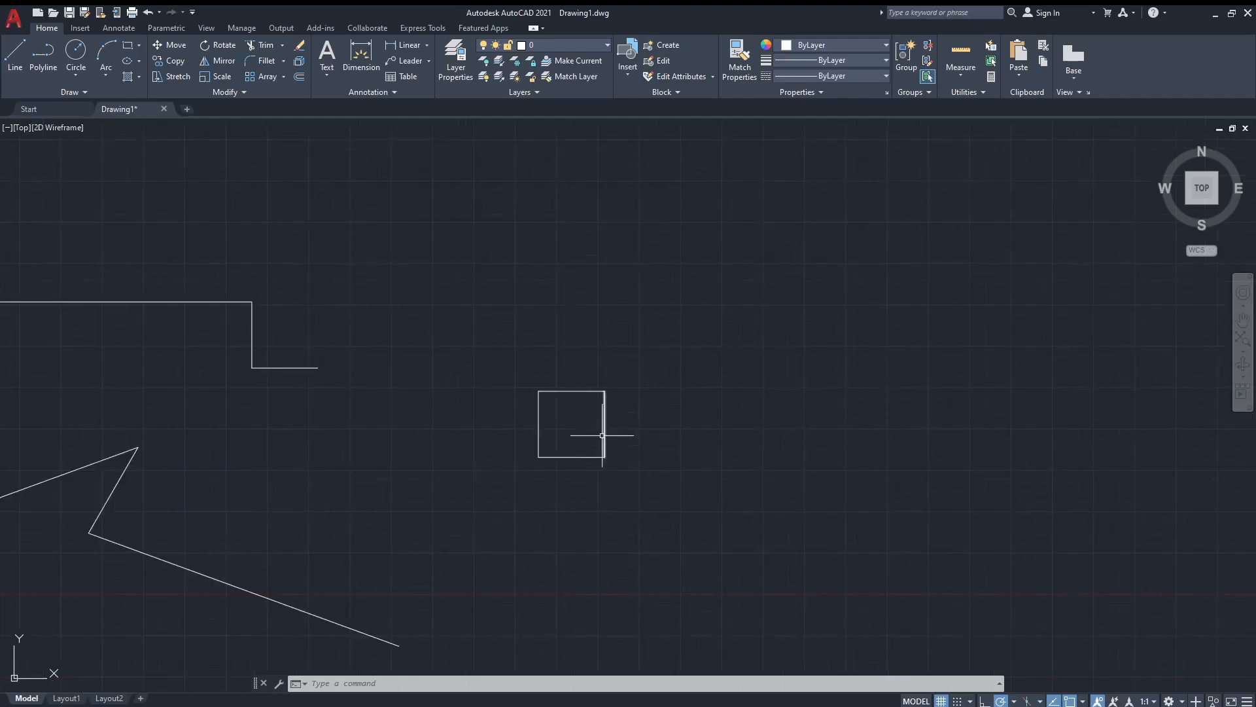